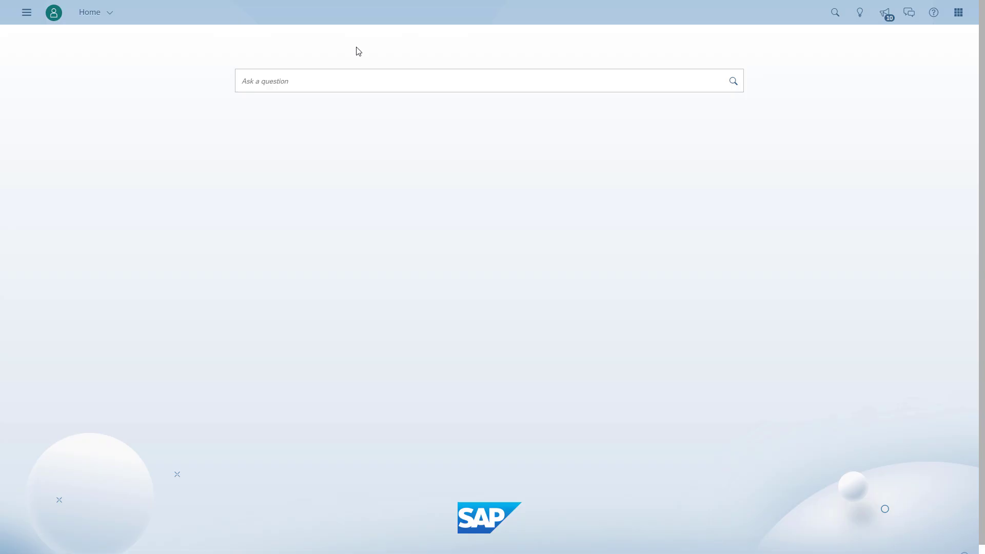
Step: Create a new model by importing DailyDoseSAC_Episode19.xlsx from the computer
left_click(28, 19)
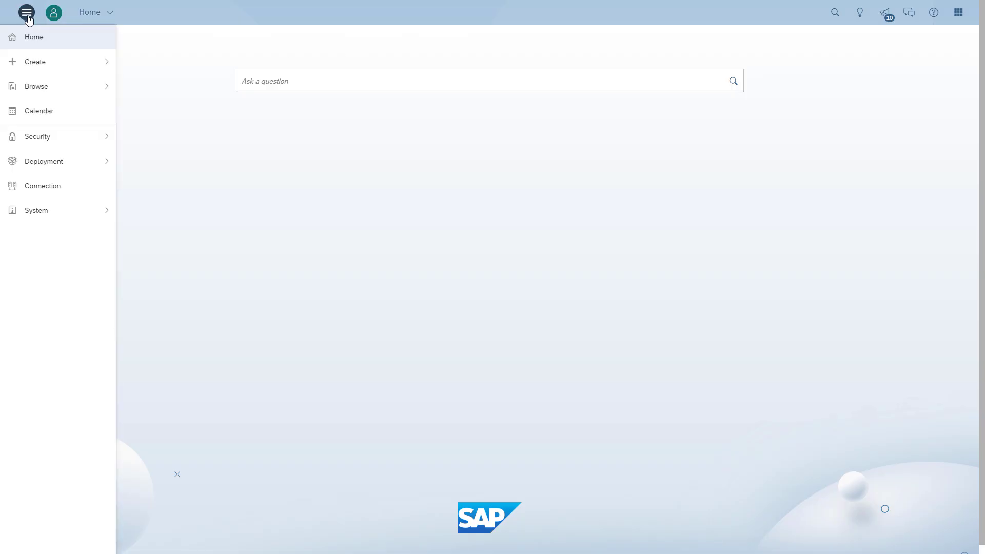
left_click(39, 61)
left_click(151, 160)
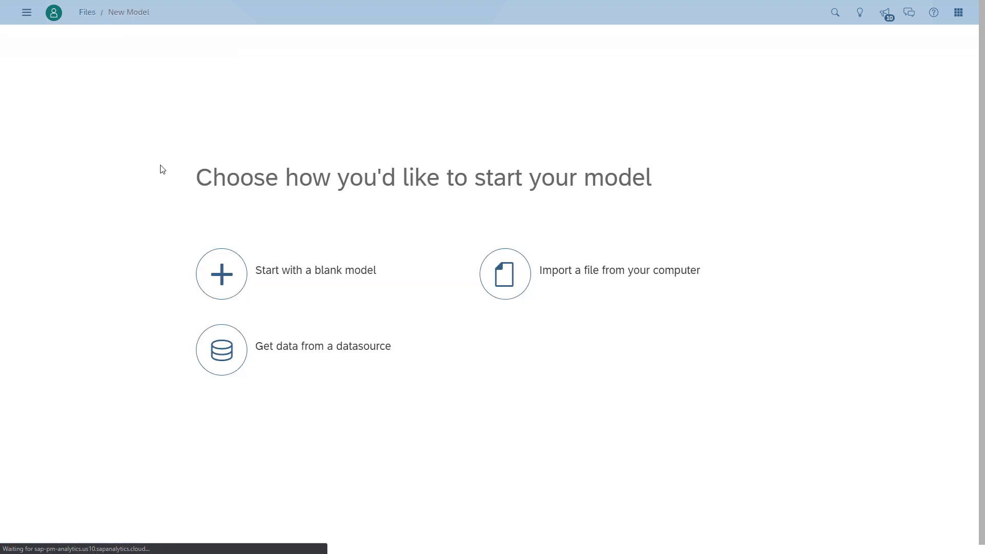
left_click(513, 297)
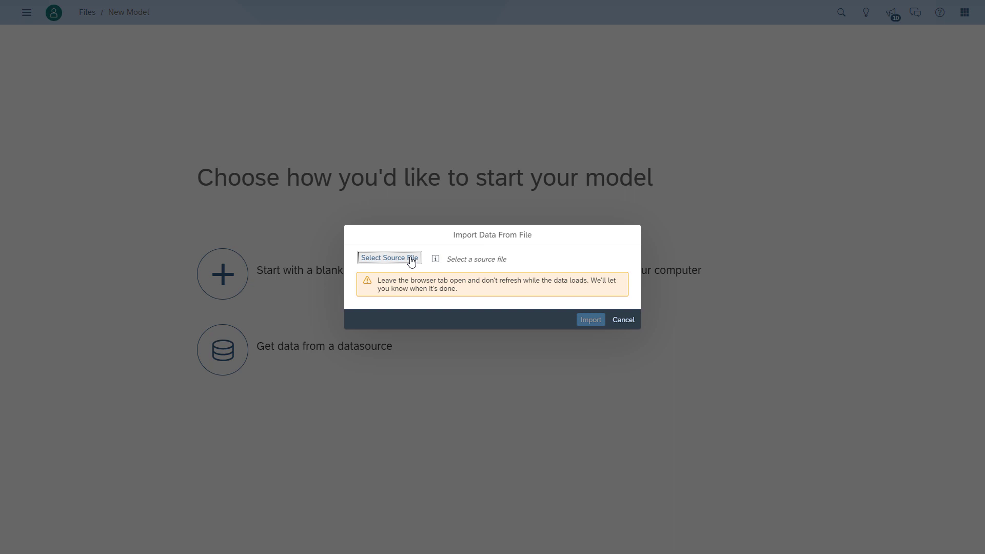
left_click(582, 333)
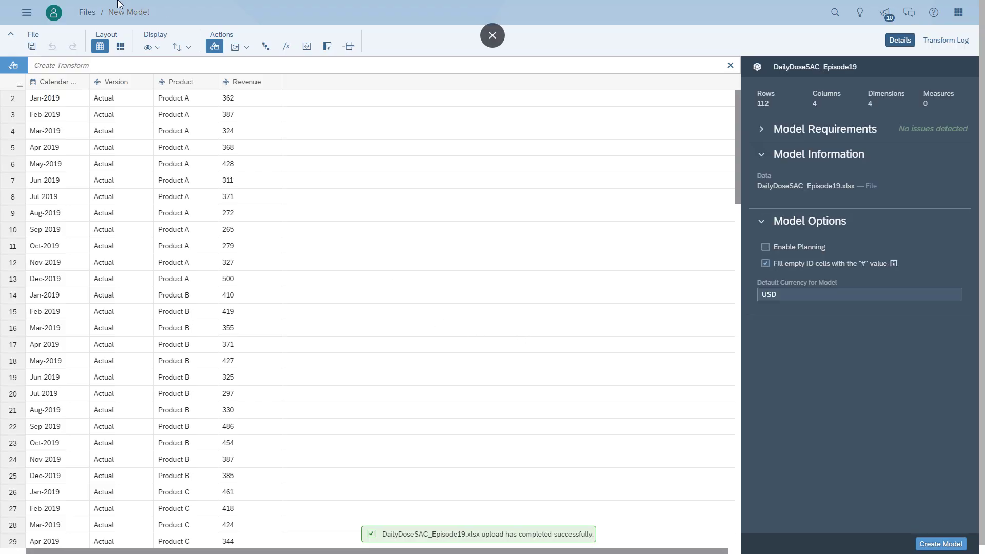
Step: Widen the Calendar Month and Version columns and set Revenue's type to Measure
left_click_drag(89, 80, 125, 80)
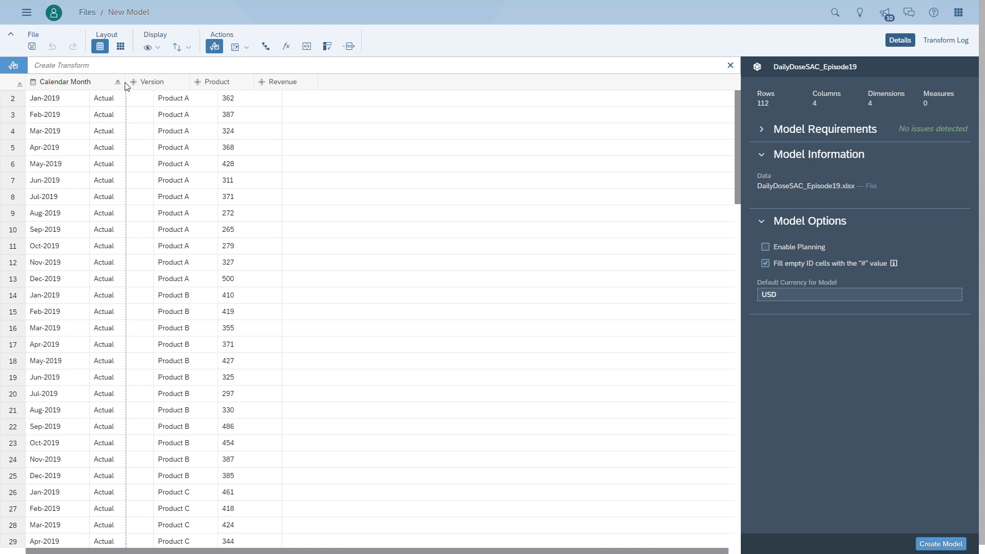
left_click_drag(189, 82, 221, 82)
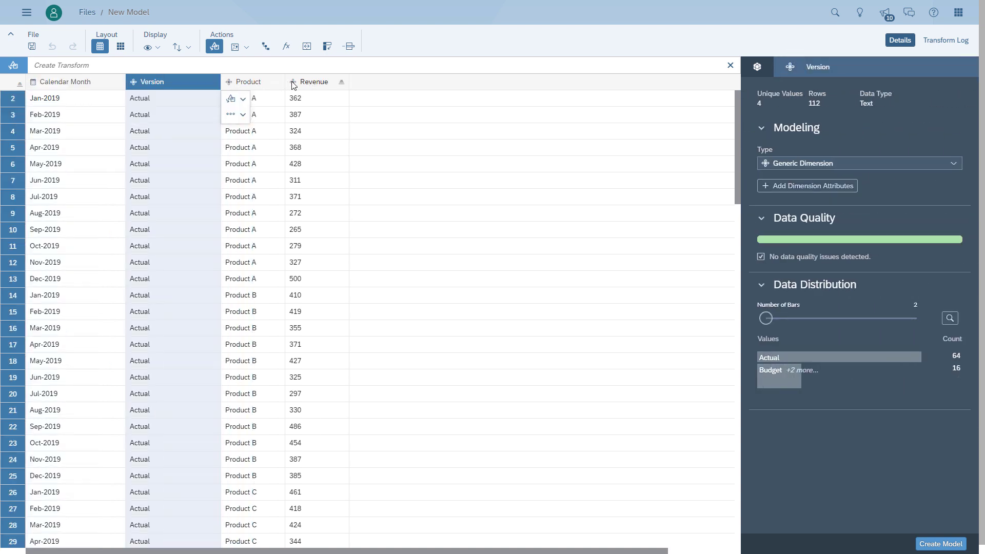
left_click(310, 83)
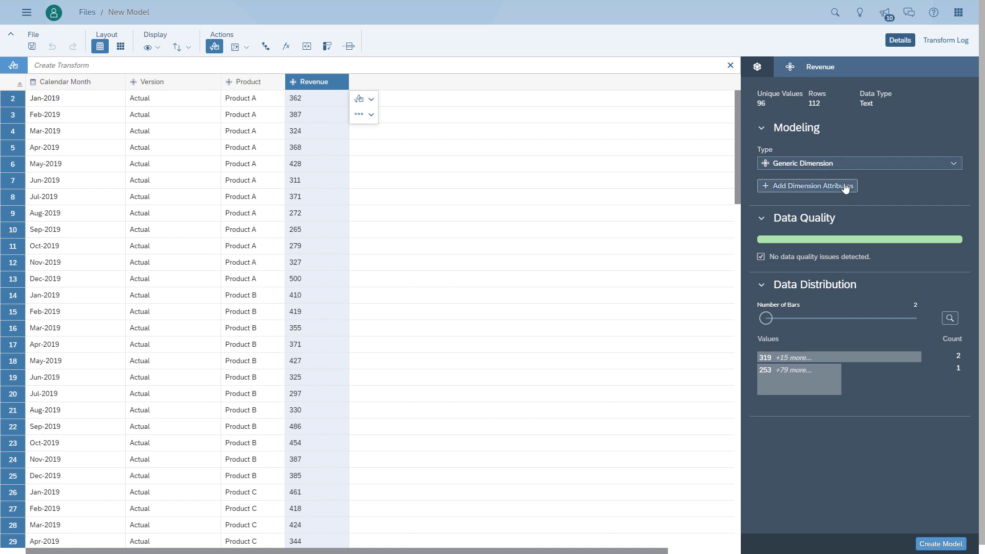
left_click(848, 163)
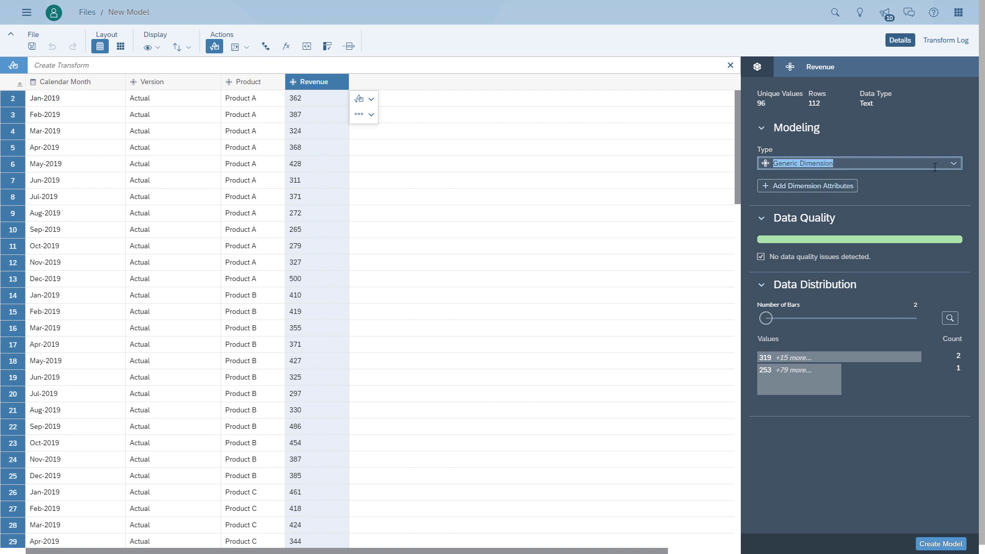
left_click(952, 164)
left_click(823, 183)
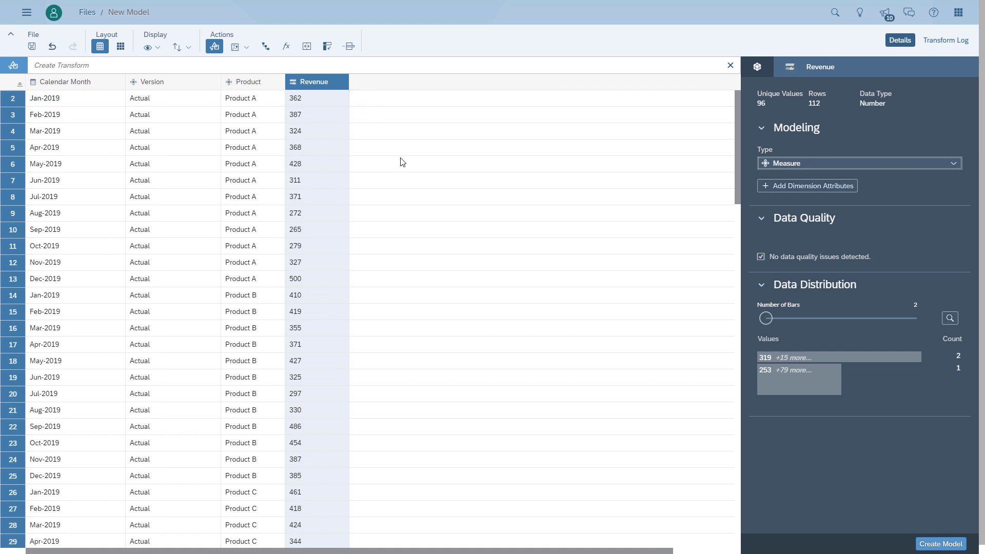
Step: Make Version a version dimension and accept the mapping of Actual, Budget, Forecast 1 and Forecast 2
left_click(176, 83)
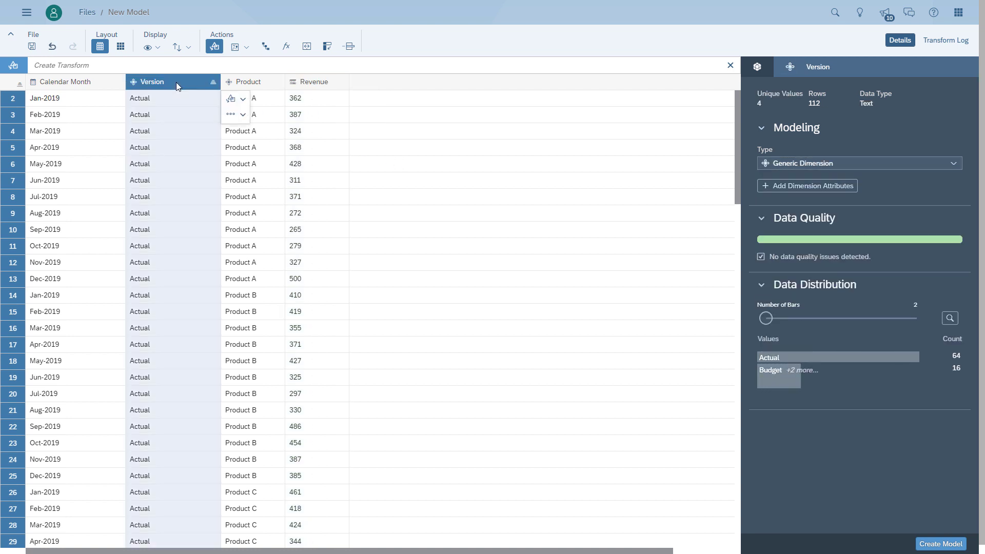
left_click(953, 163)
left_click(790, 278)
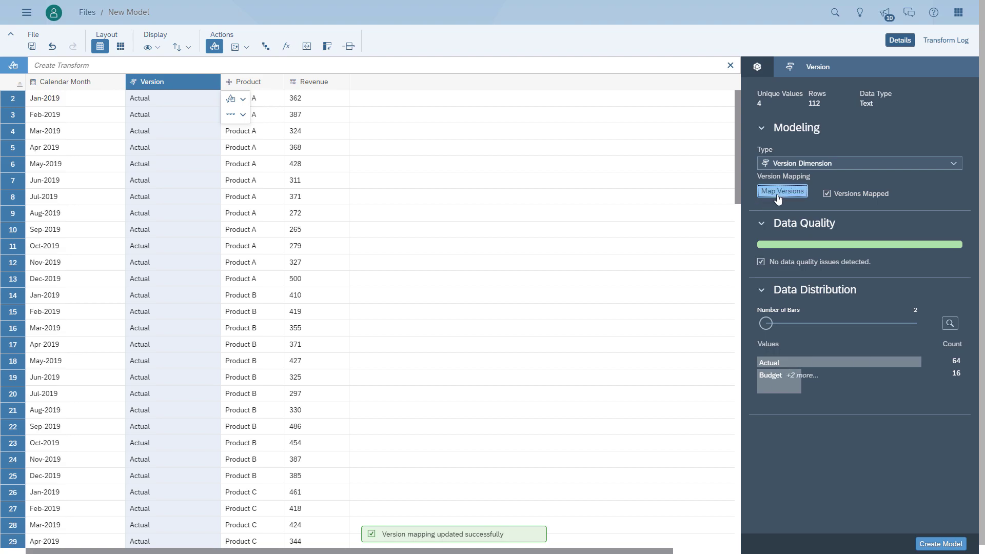
left_click(782, 191)
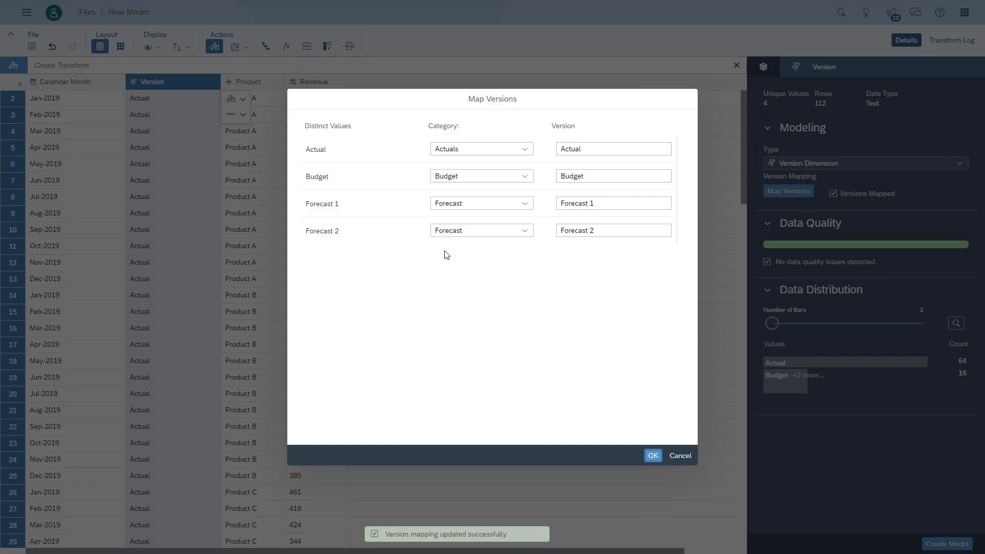
left_click(653, 456)
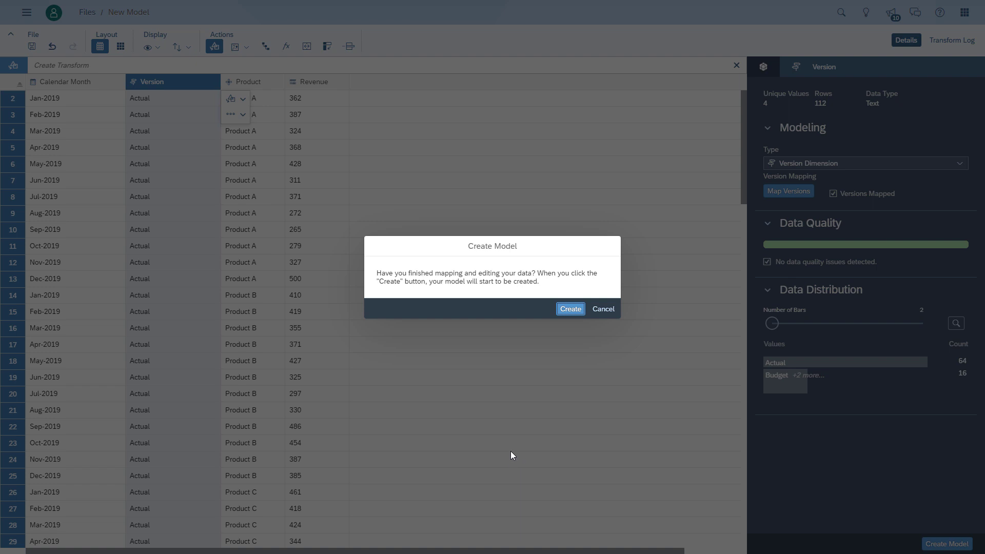
Step: Create the model and save it in Public > DEMO > Demo Material - Daily Dose SAC
left_click(570, 309)
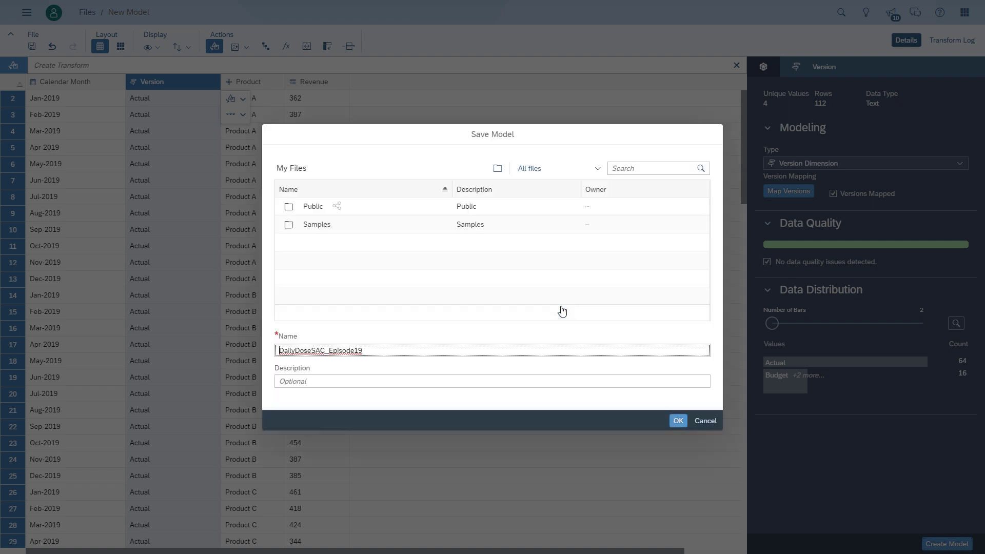
left_click(316, 210)
left_click(316, 223)
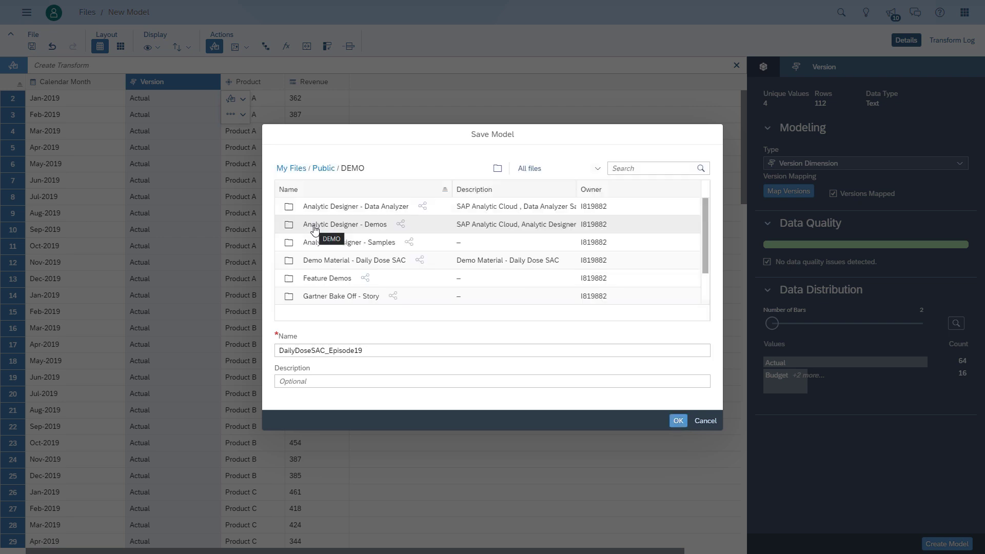
left_click(330, 263)
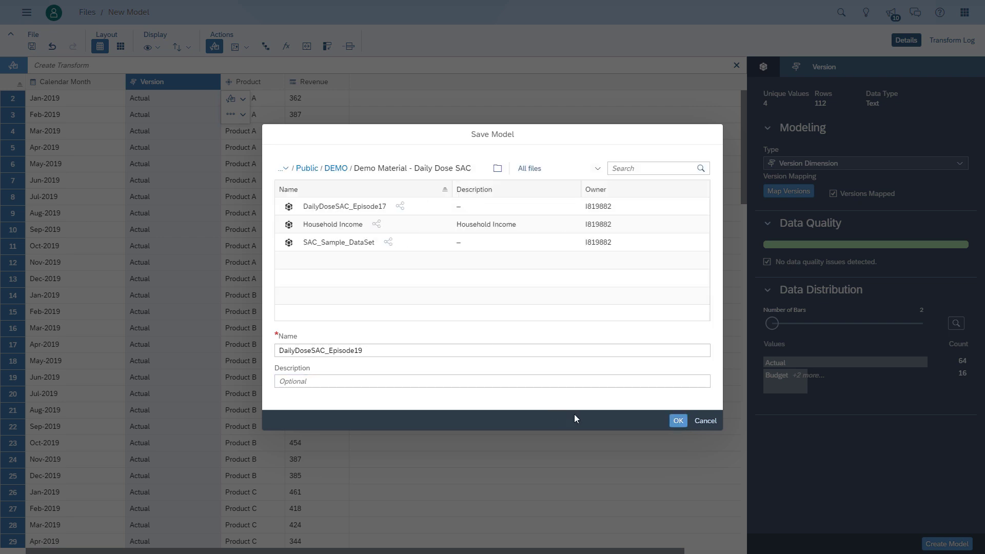
left_click(675, 420)
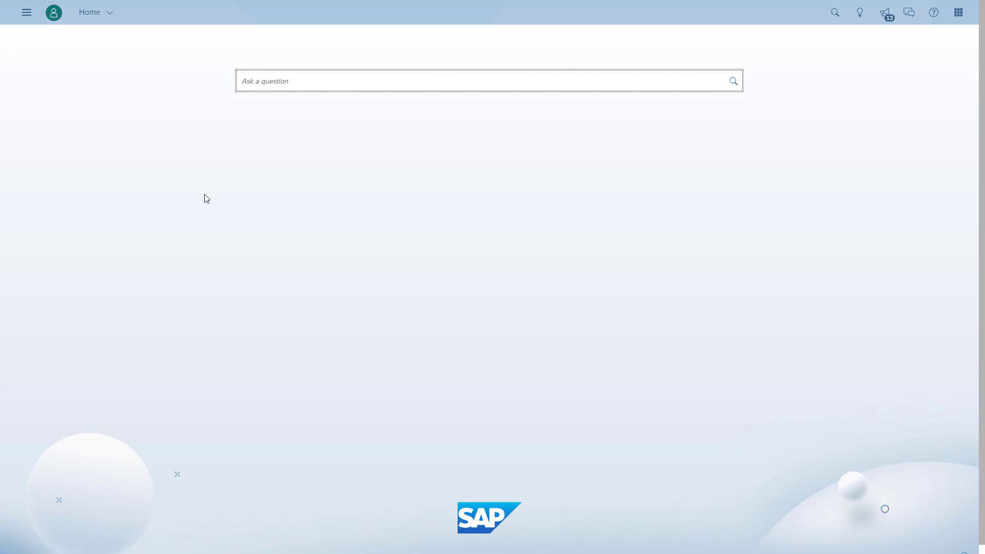
Step: Start a new story with a canvas page
left_click(26, 13)
mouse_move(35, 62)
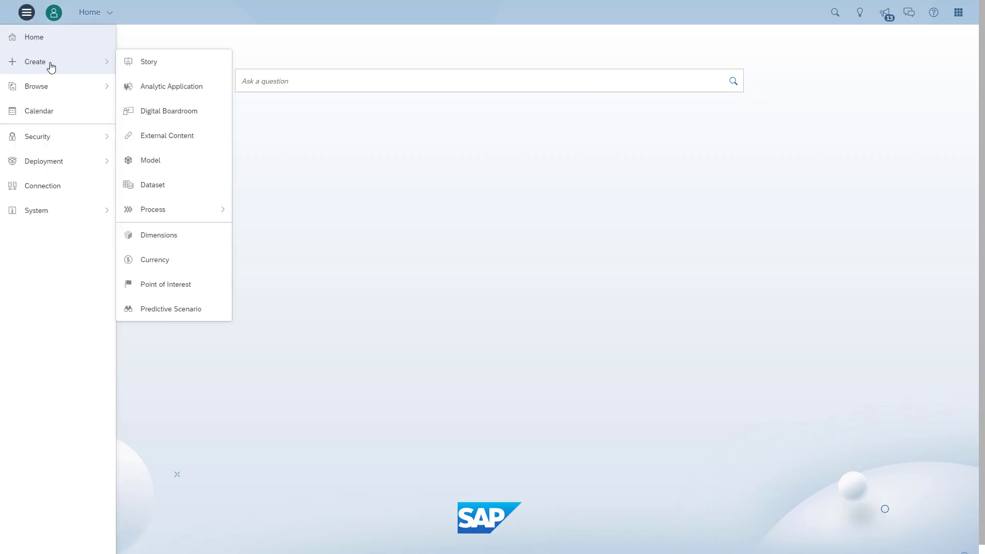
left_click(162, 64)
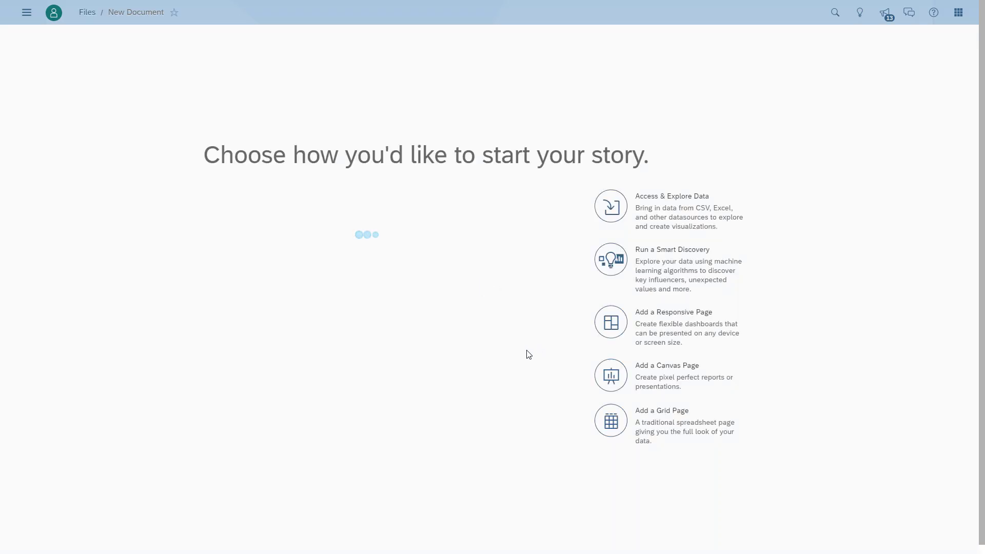
left_click(611, 376)
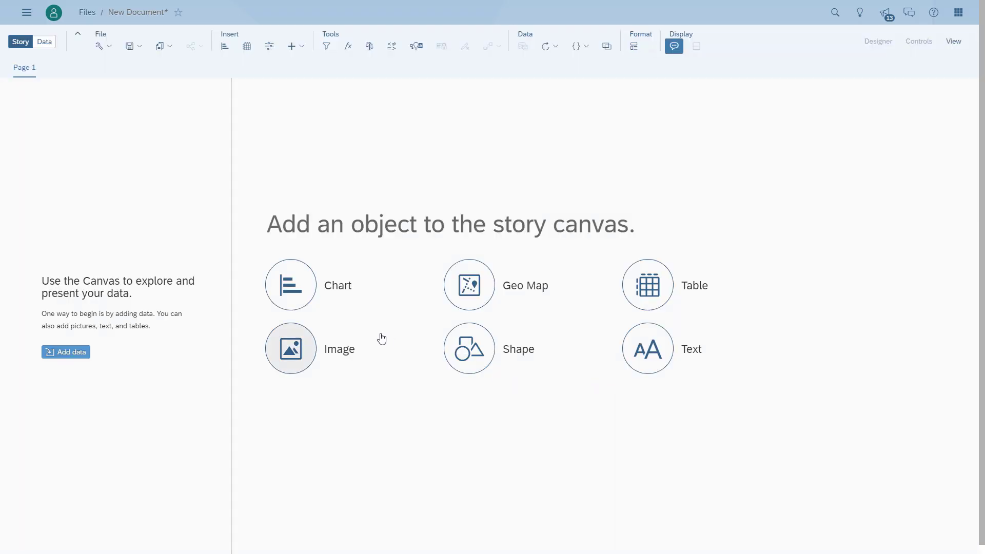
Step: Insert a chart based on DailyDoseSAC_Episode19 from the Demo Material - Daily Dose SAC folder
left_click(303, 297)
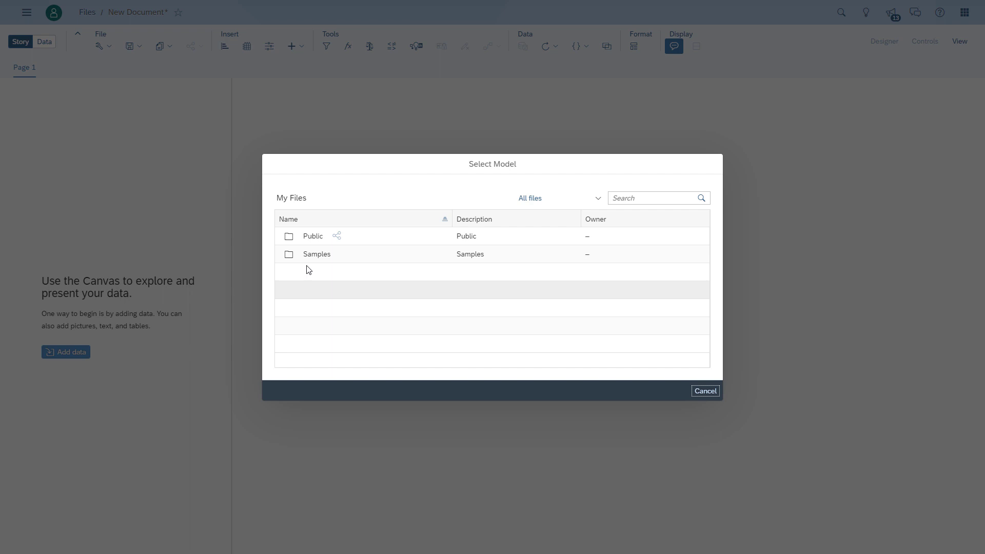
left_click(308, 243)
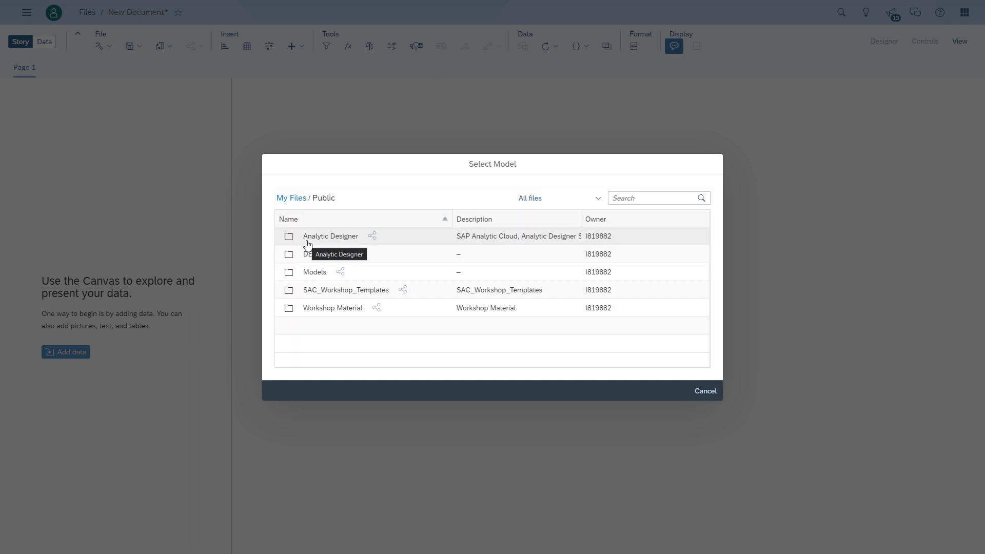
left_click(313, 255)
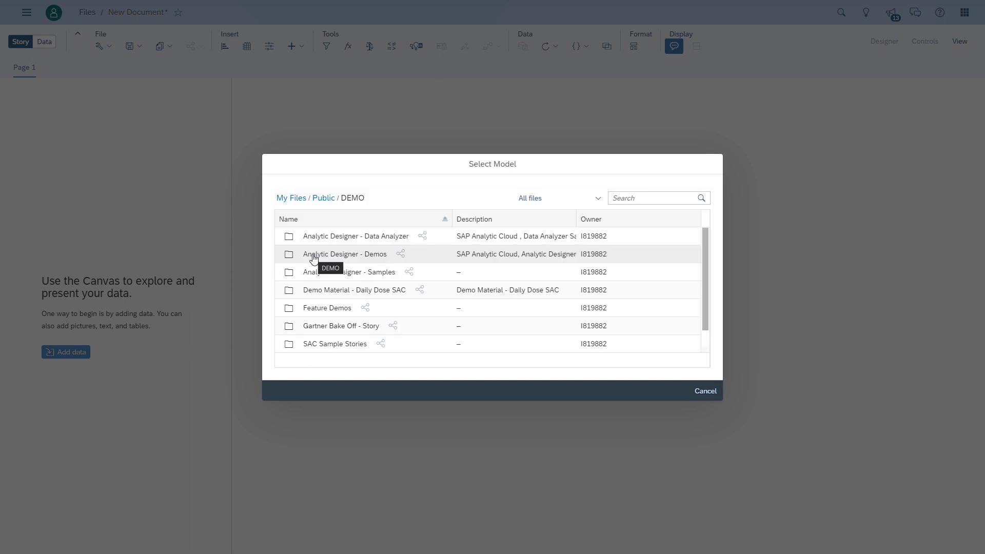
left_click(321, 289)
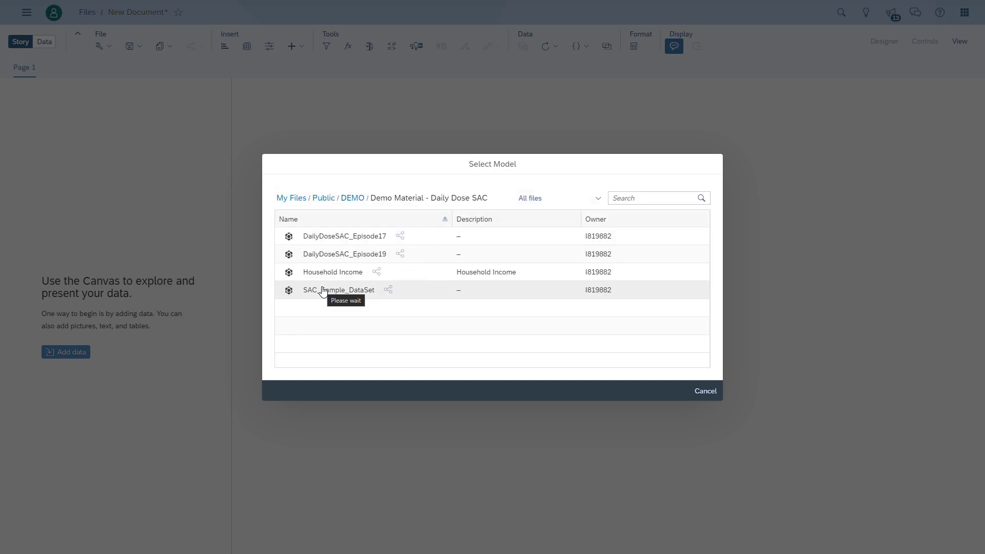
left_click(336, 256)
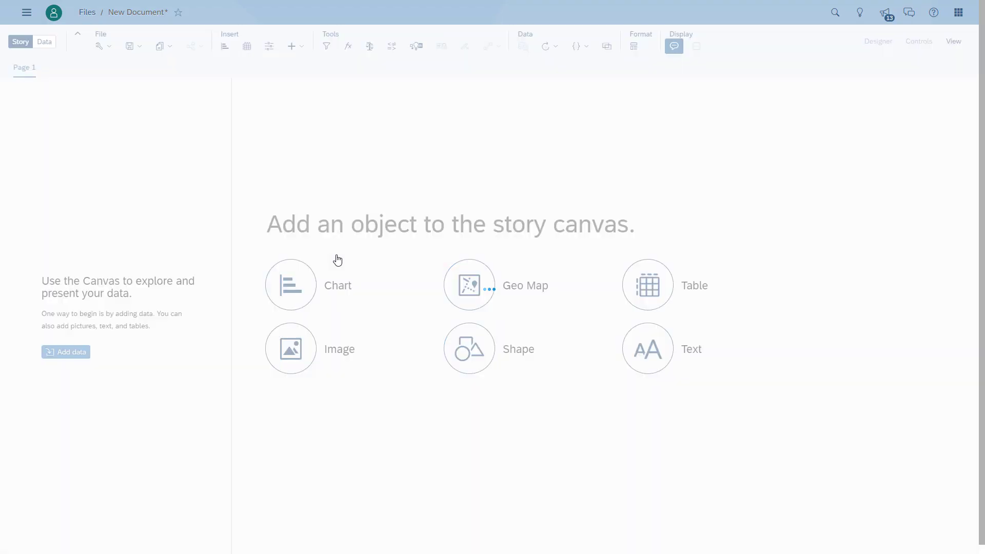
left_click(337, 265)
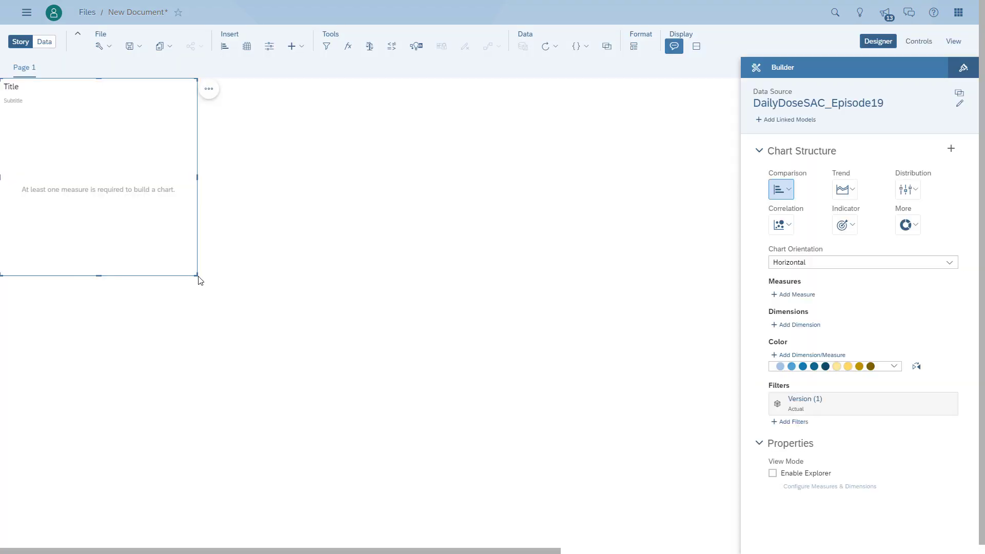
Step: Enlarge the chart and filter it to a 2020 Calendar Month range
left_click_drag(198, 276, 408, 432)
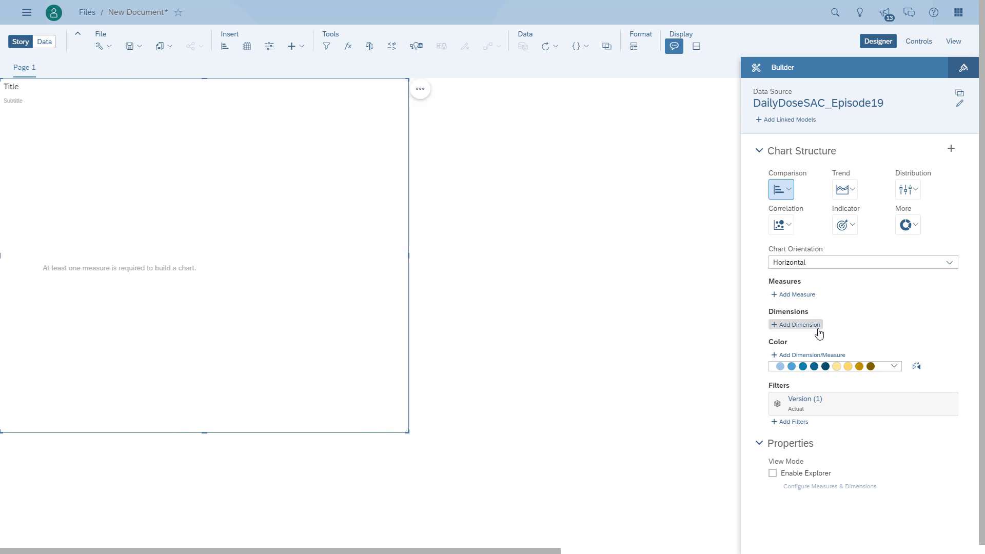
left_click(792, 421)
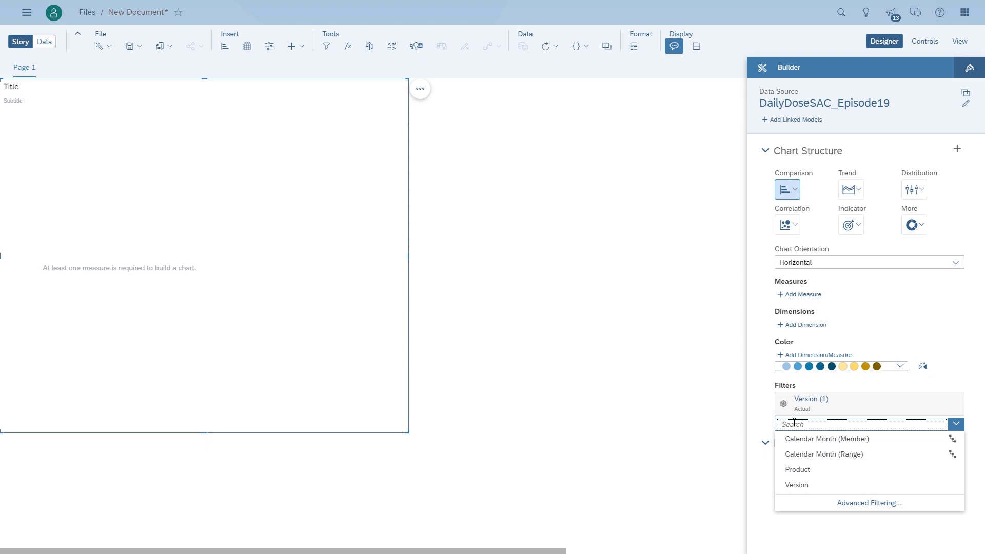
left_click(804, 457)
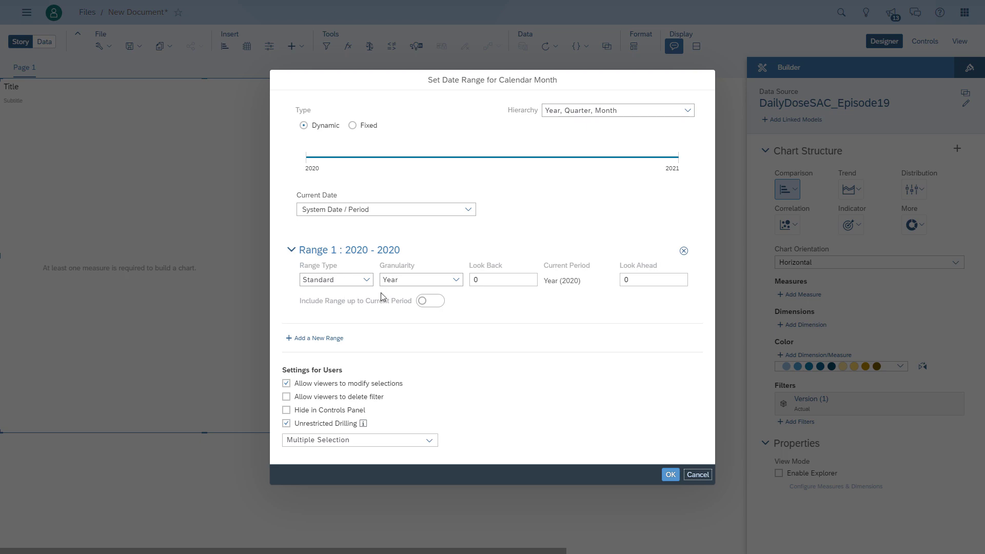
left_click(670, 477)
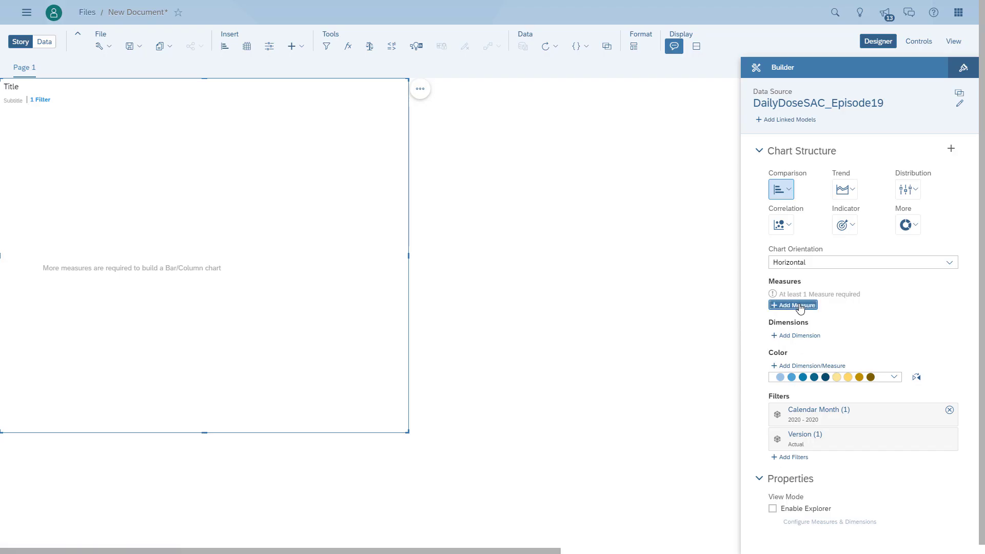
Step: Plot Revenue by Calendar Month, shown at the month level
left_click(798, 307)
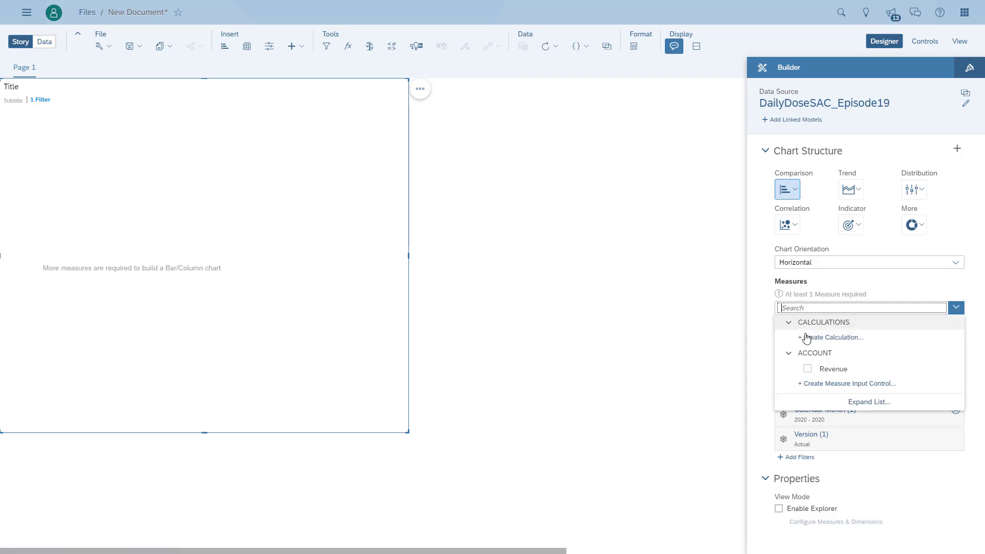
left_click(810, 370)
left_click(768, 366)
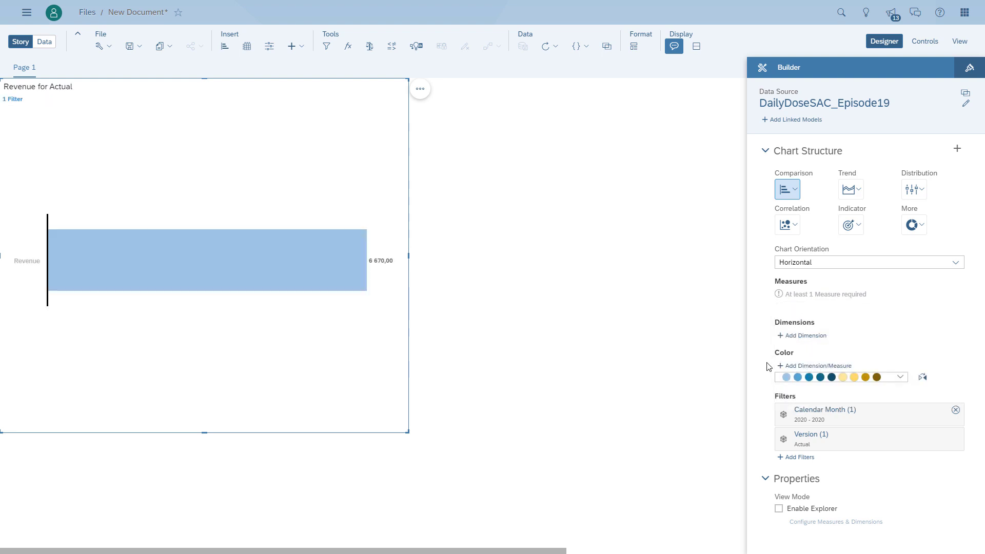
left_click(793, 366)
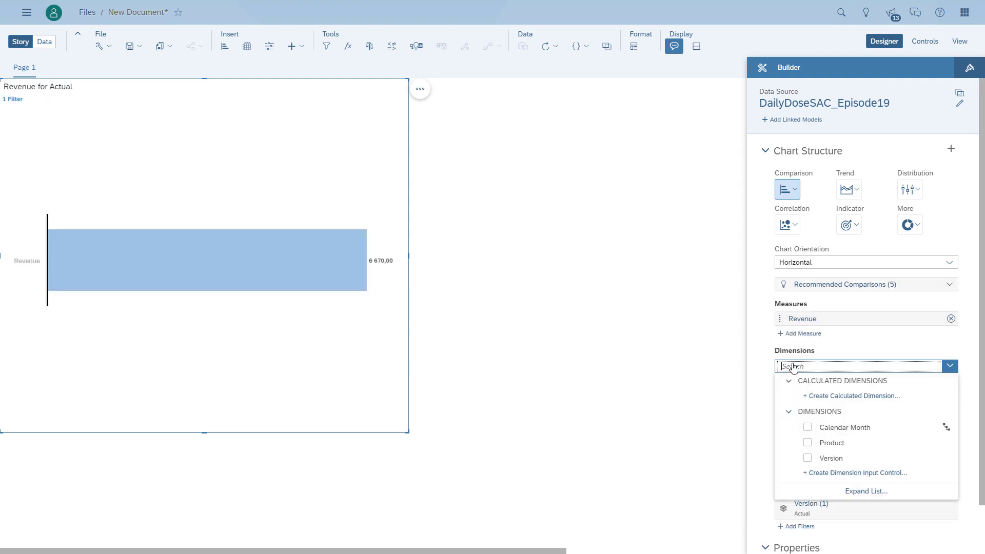
left_click(817, 428)
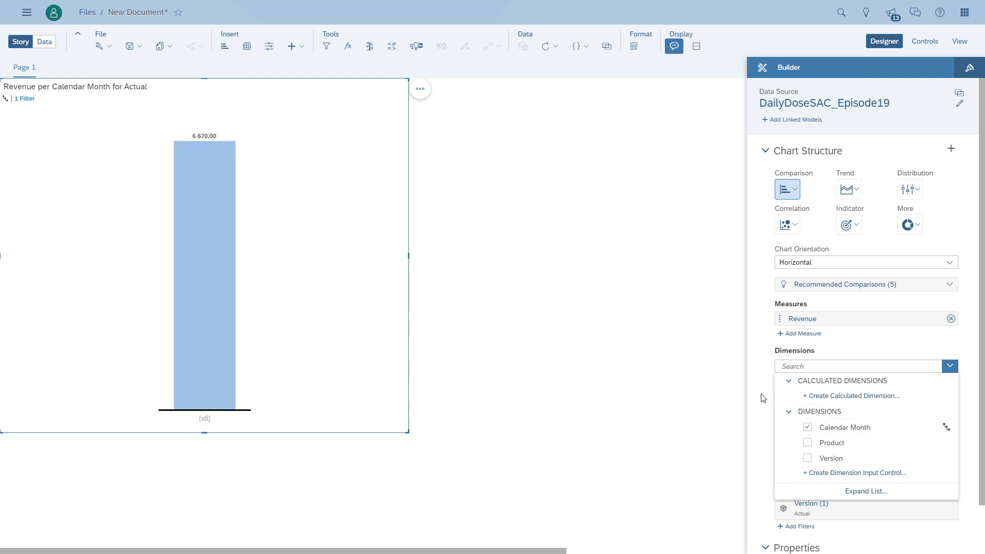
left_click(761, 398)
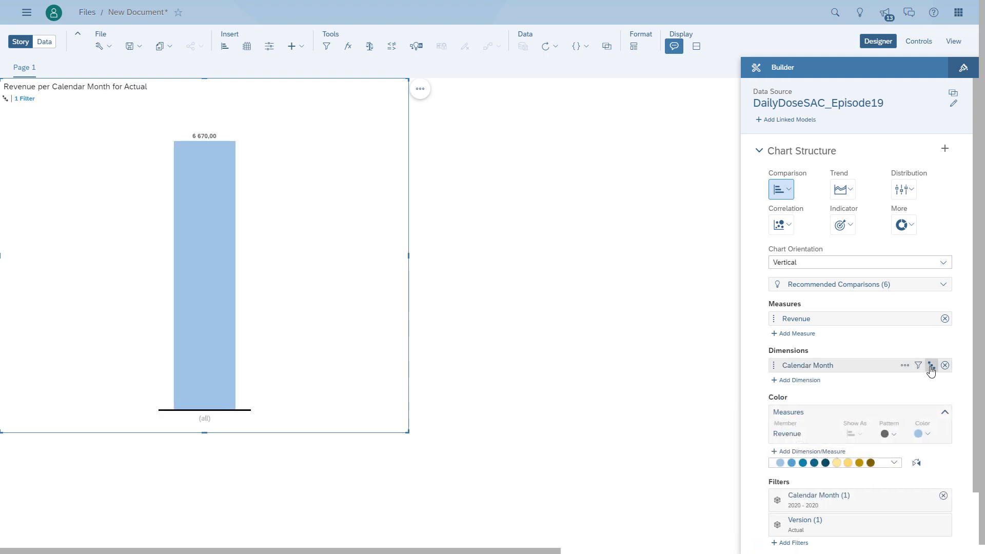
left_click(932, 368)
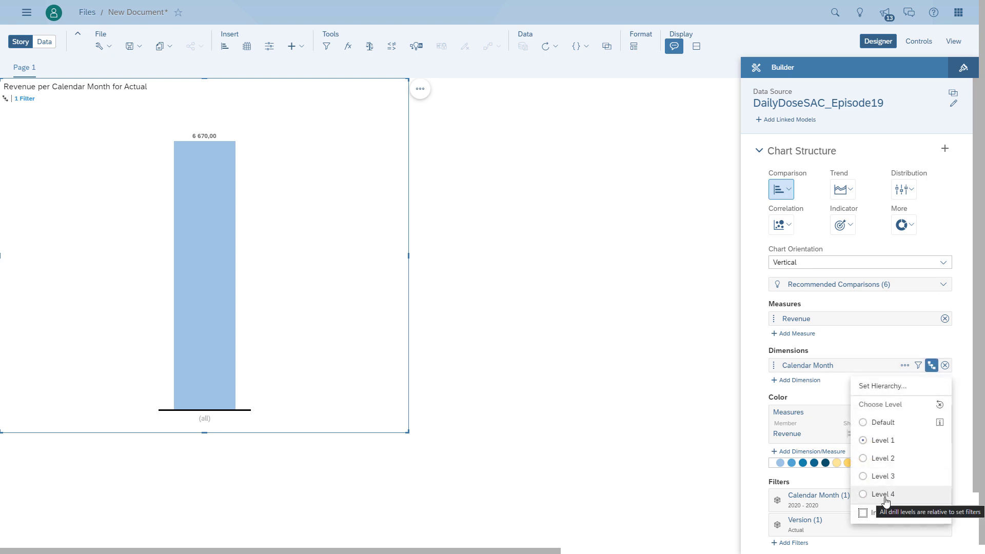
left_click(883, 494)
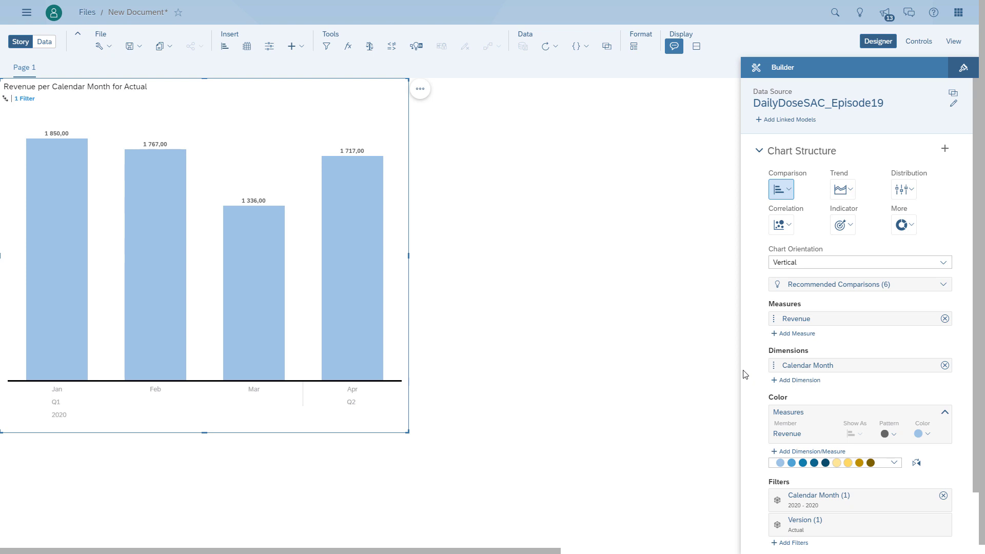
Step: Colour the chart bars by the Version dimension
left_click(802, 453)
left_click(806, 463)
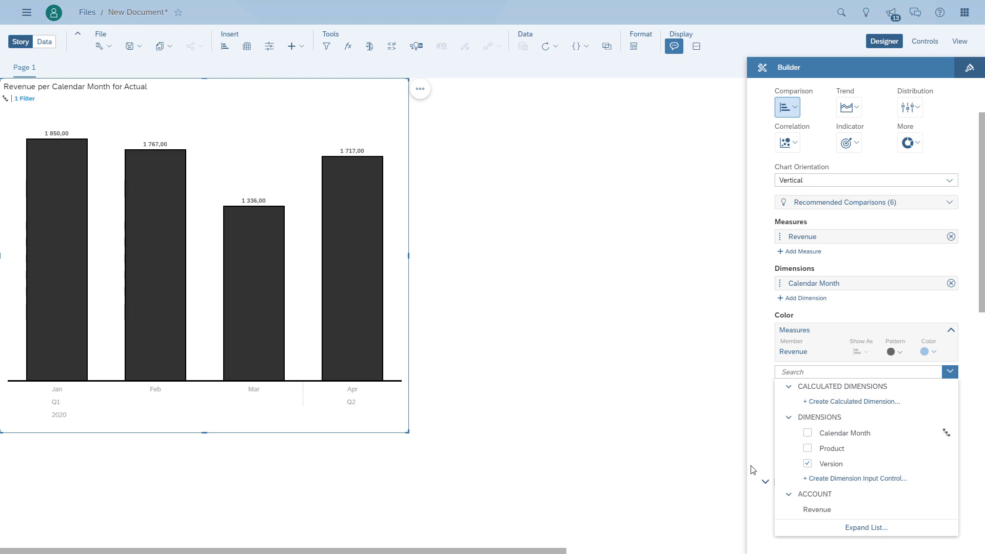
left_click(752, 470)
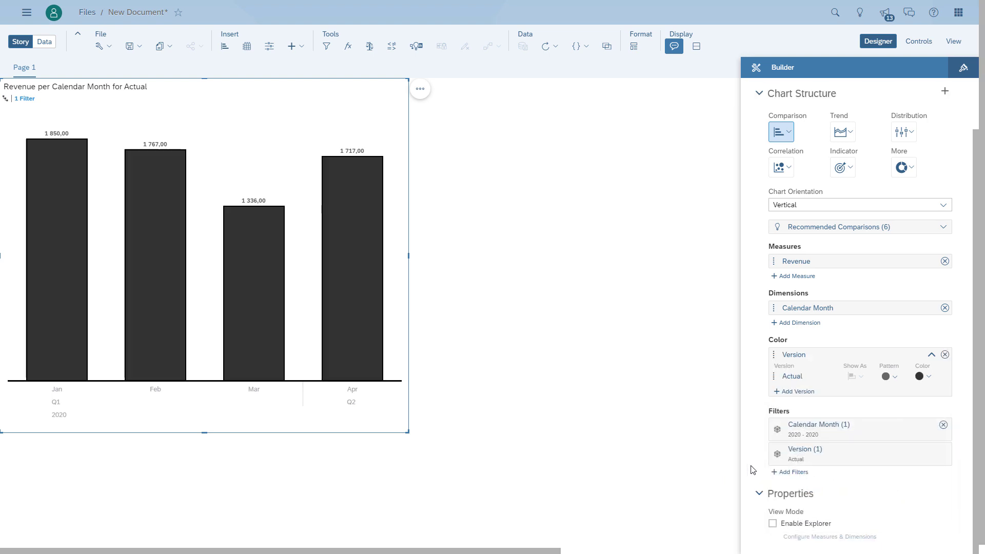
Step: Add Budget and Forecast 1 versions to the chart beside Actual
left_click(800, 391)
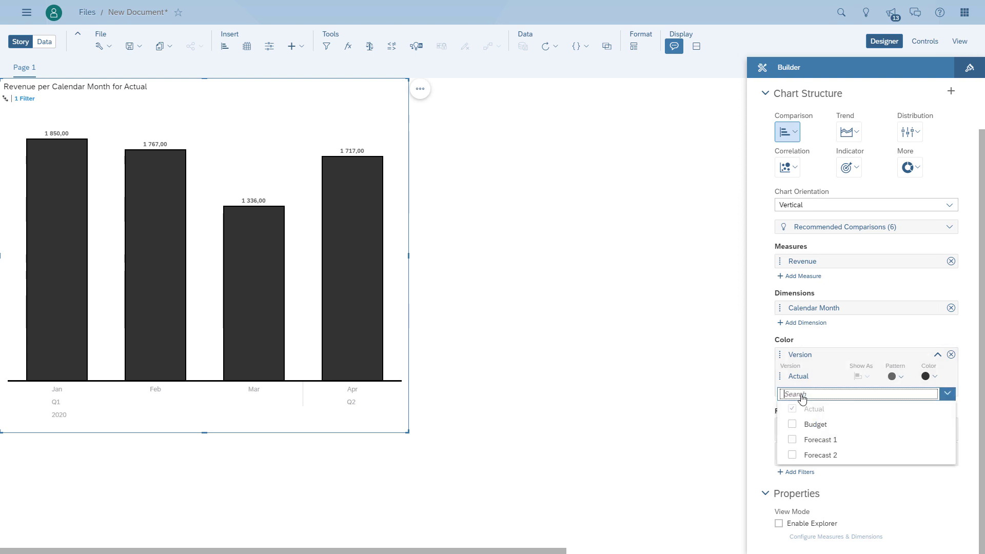
left_click(799, 426)
left_click(767, 392)
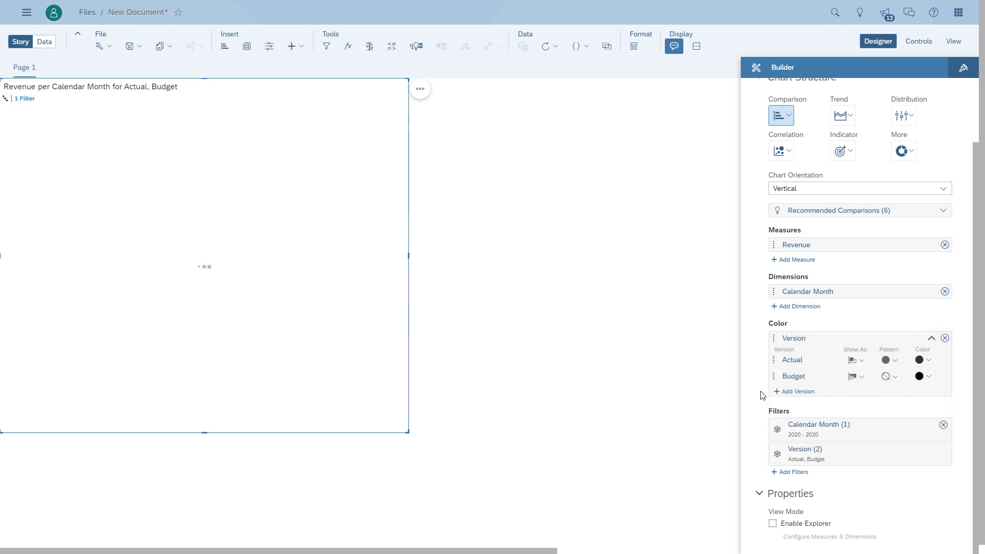
left_click(789, 392)
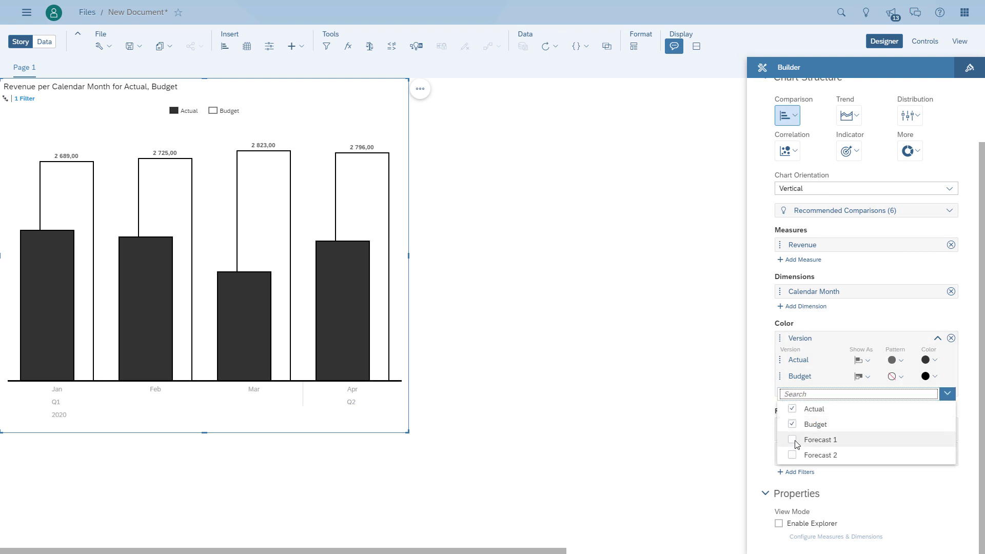
left_click(792, 440)
left_click(764, 435)
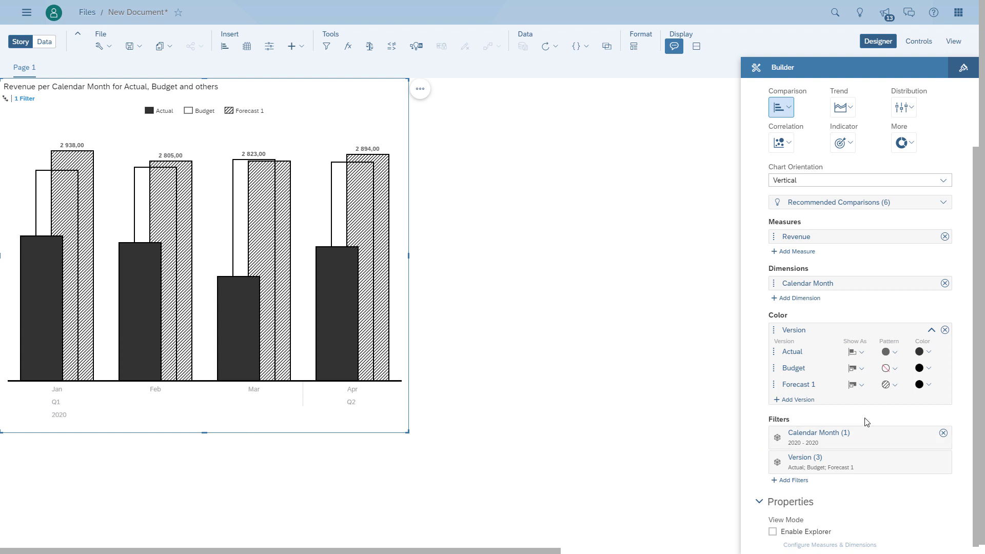
Step: Add Forecast 2 with a dense hatch pattern and remove Forecast 1 from the chart
left_click(898, 386)
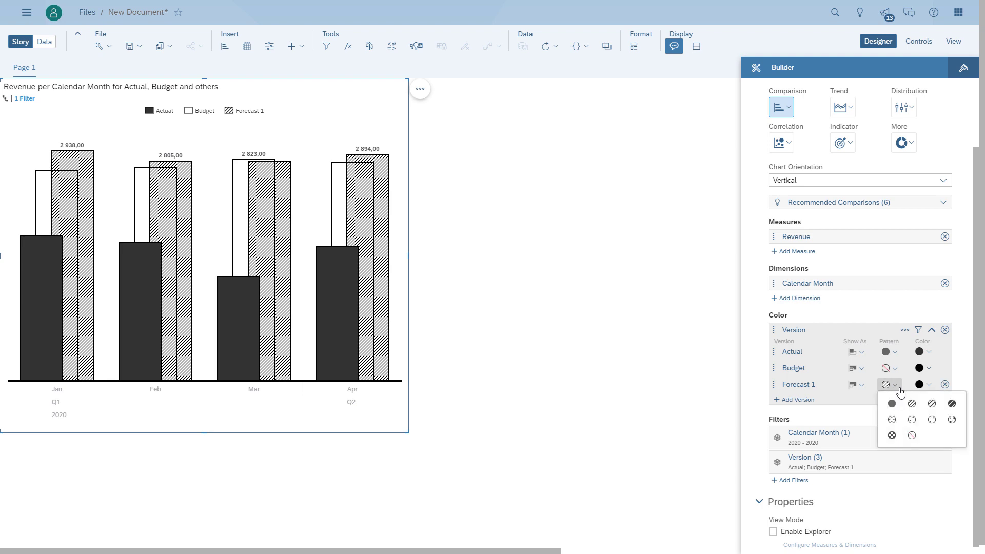
left_click(932, 404)
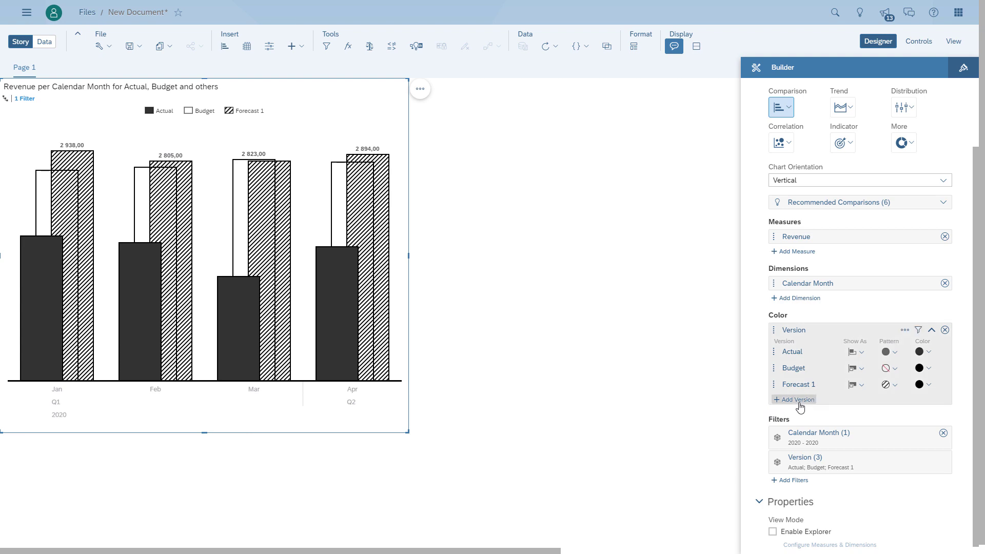
left_click(803, 401)
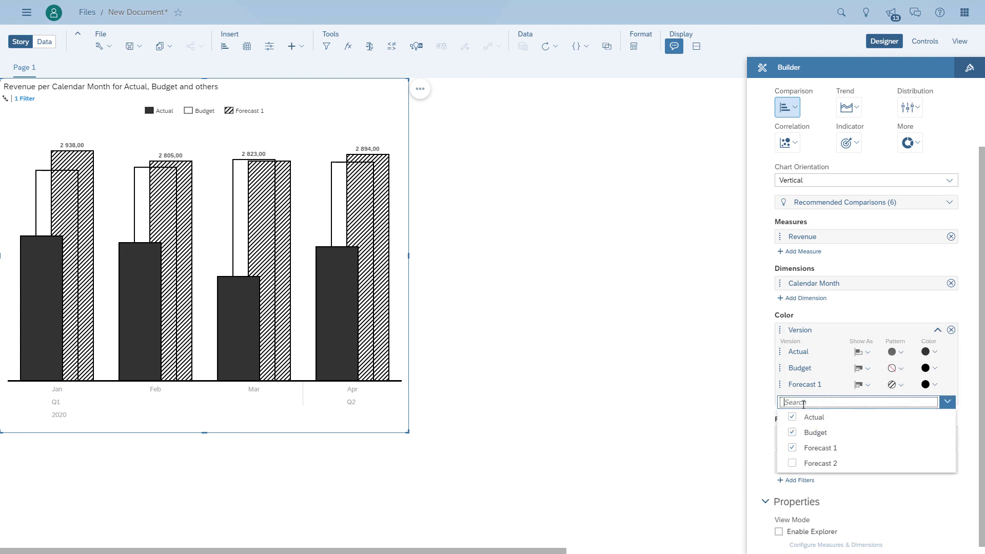
left_click(793, 465)
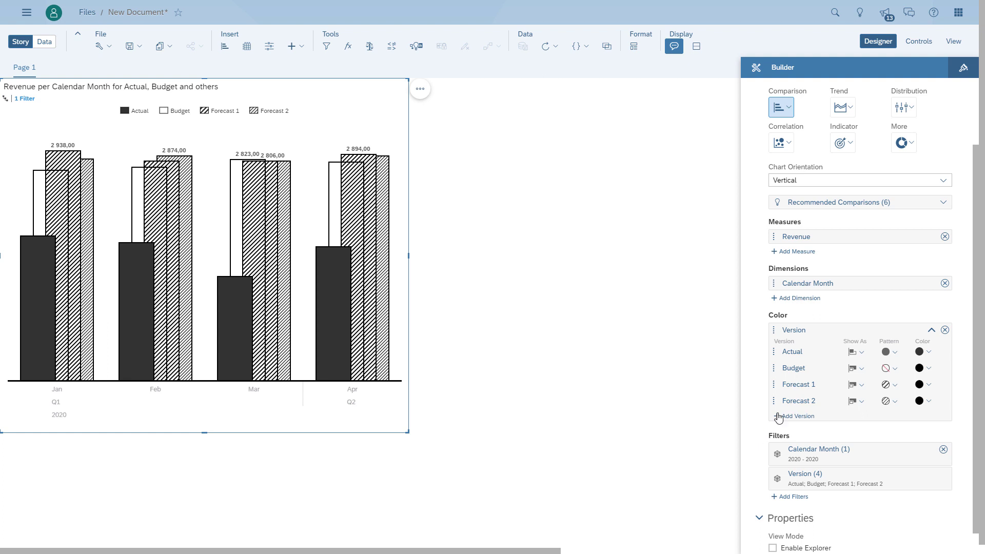
left_click(900, 404)
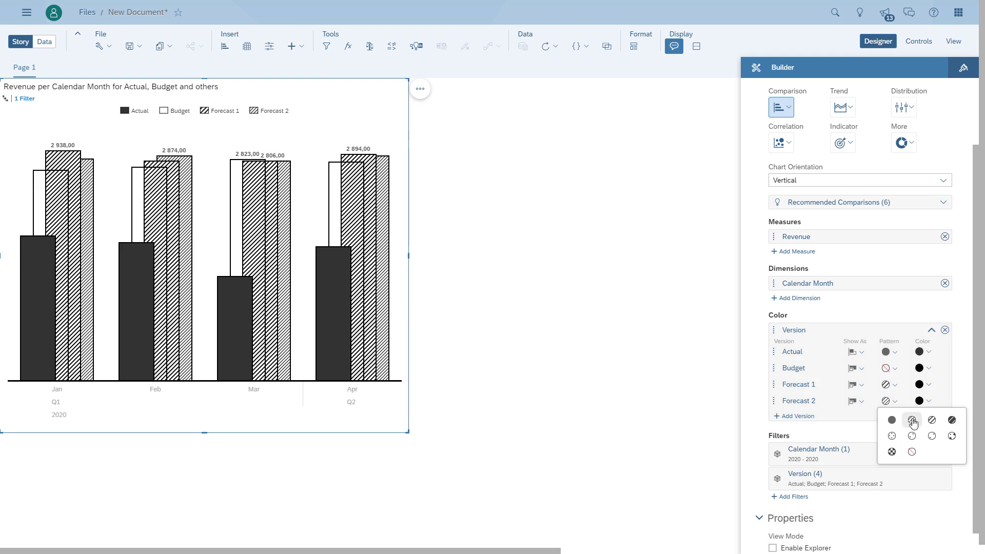
left_click(913, 421)
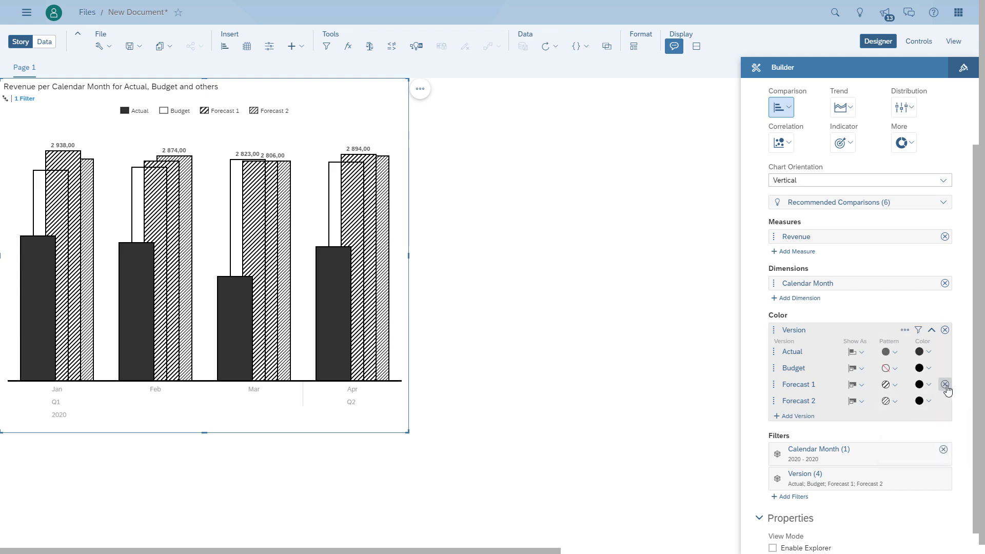
left_click(945, 385)
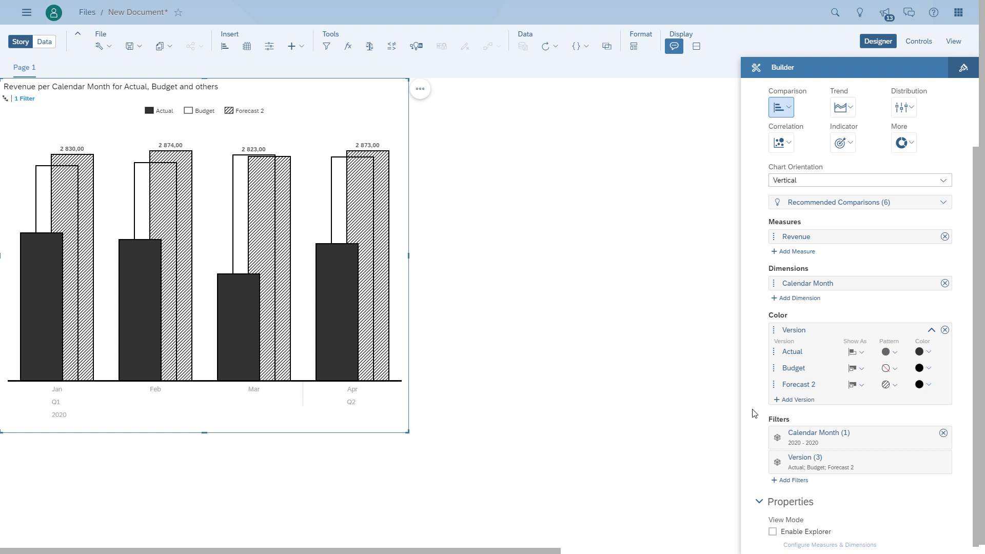
Step: Insert and enlarge a table beside the chart, filtered to calendar year 2020
left_click(457, 473)
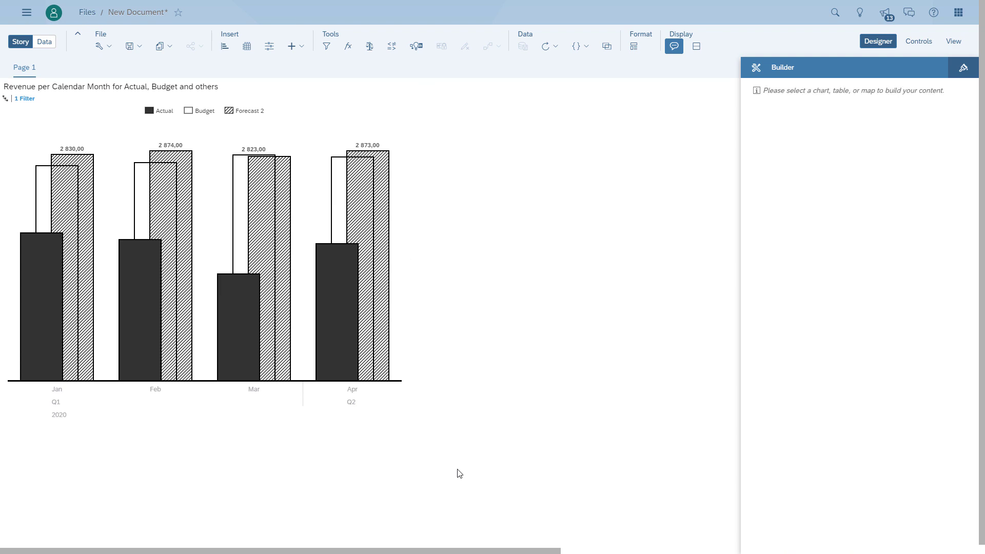
left_click(248, 48)
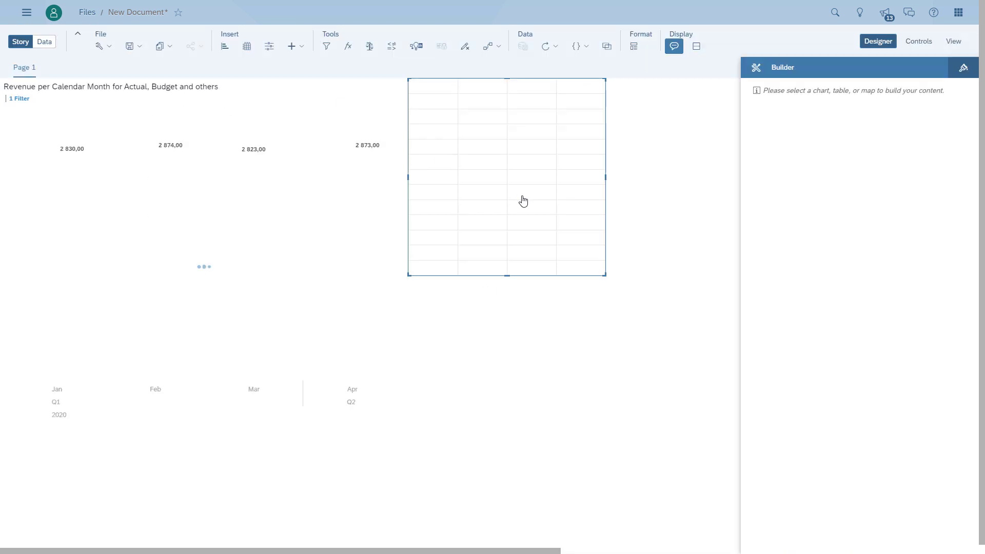
mouse_move(606, 276)
left_mouse_down()
mouse_move(702, 432)
mouse_move(730, 432)
left_mouse_up()
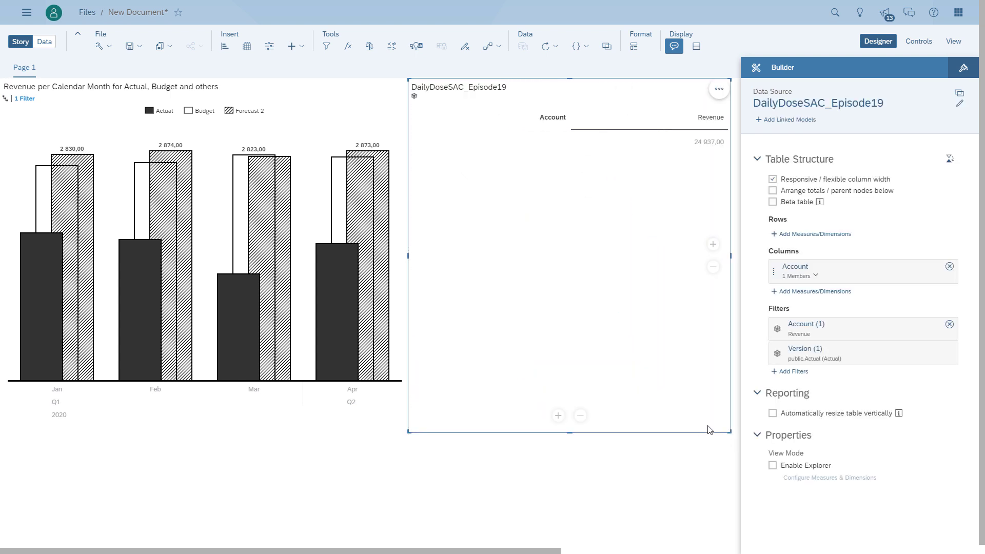
left_click(791, 371)
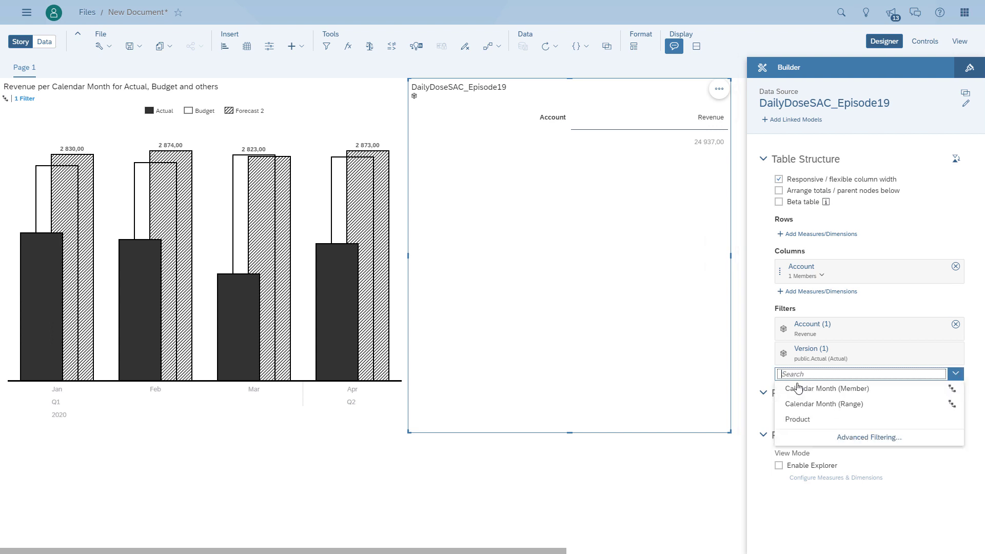
left_click(806, 404)
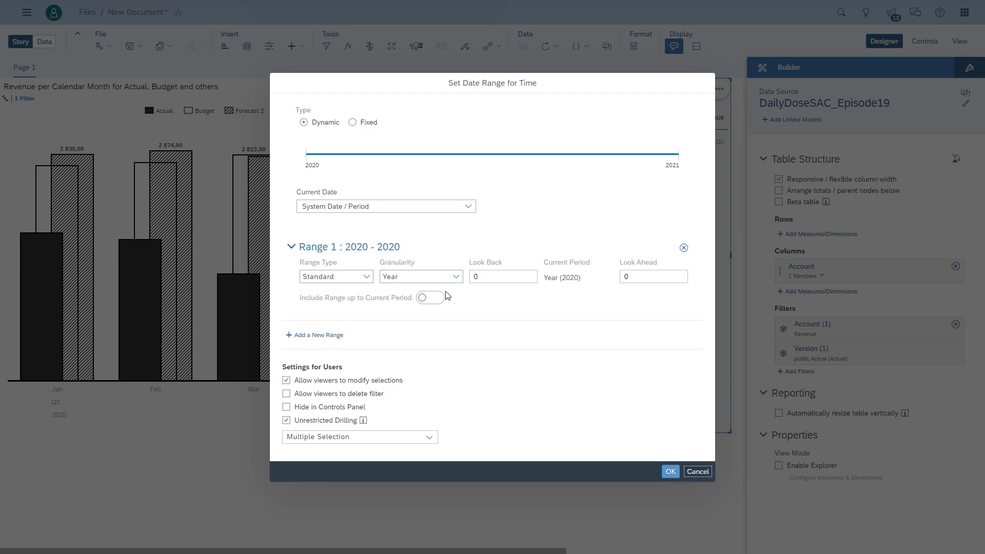
left_click(671, 472)
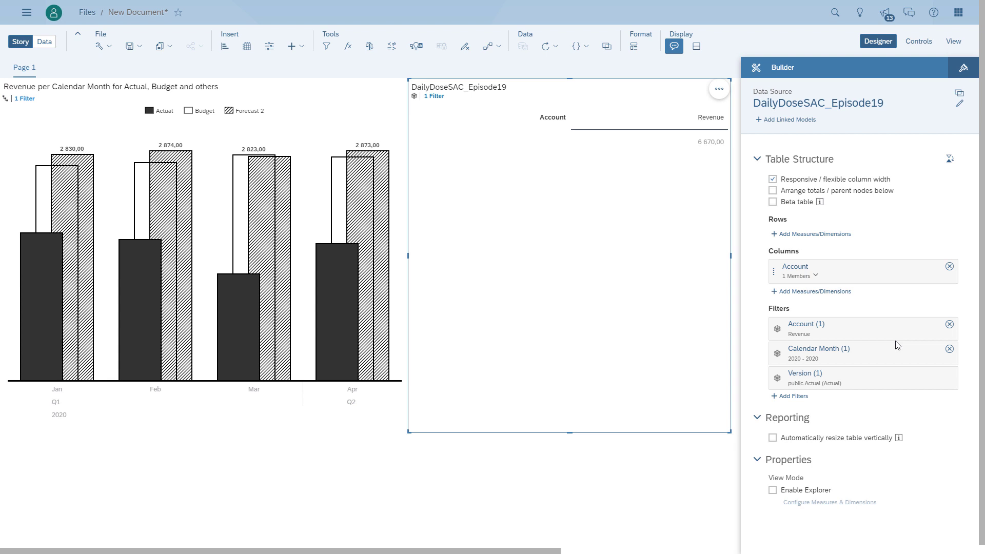
mouse_move(861, 270)
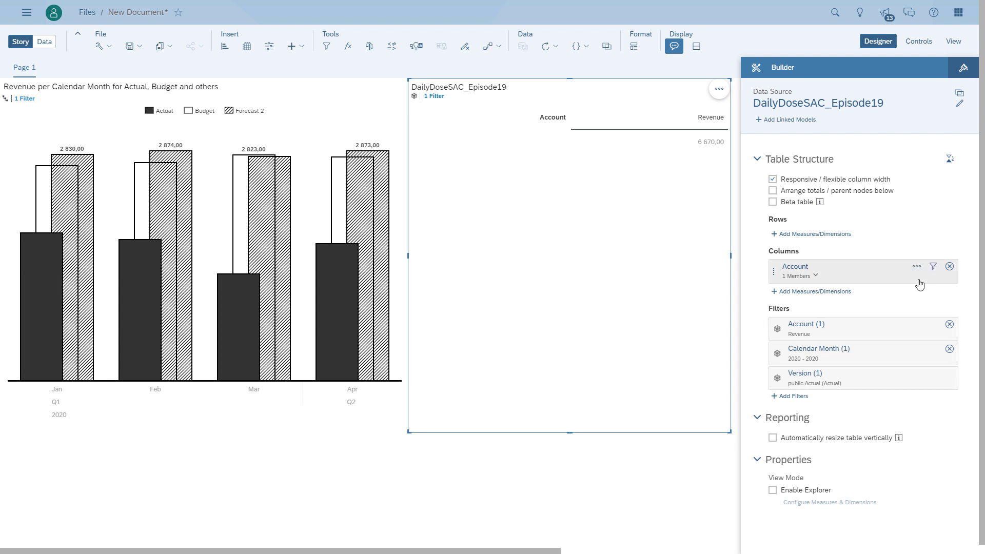
Step: Replace the table's Account columns with Version, including Budget and Forecast 1 alongside Actual
left_click(950, 267)
left_click(838, 268)
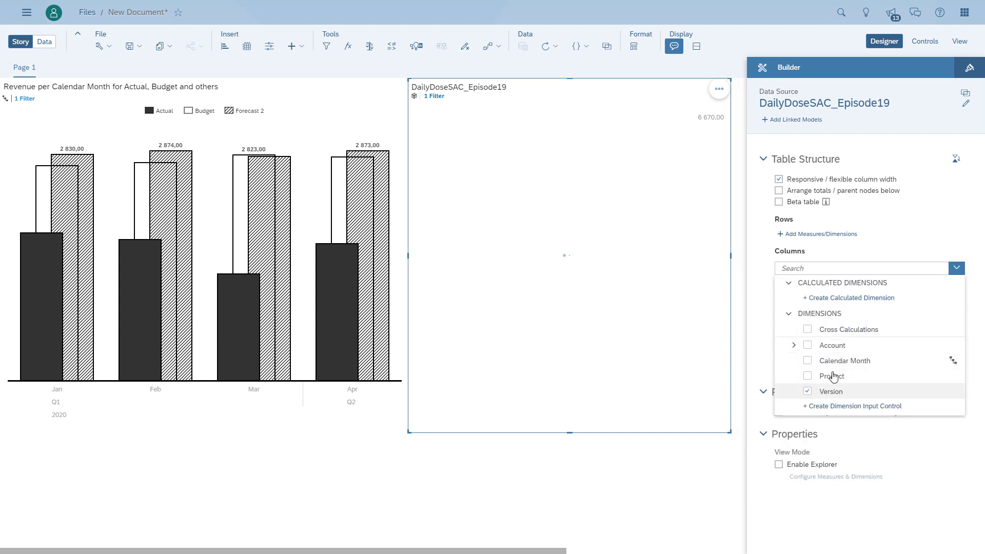
left_click(764, 368)
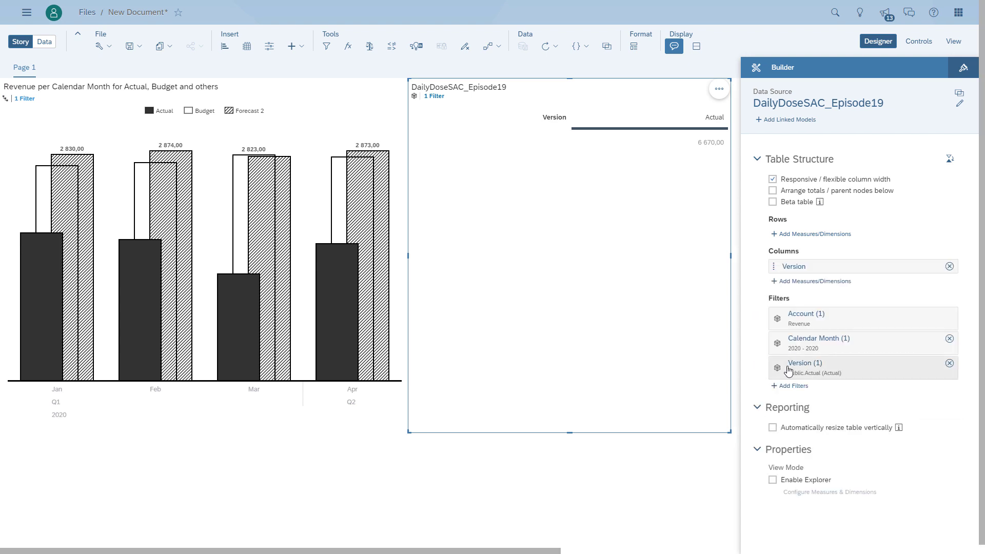
left_click(784, 367)
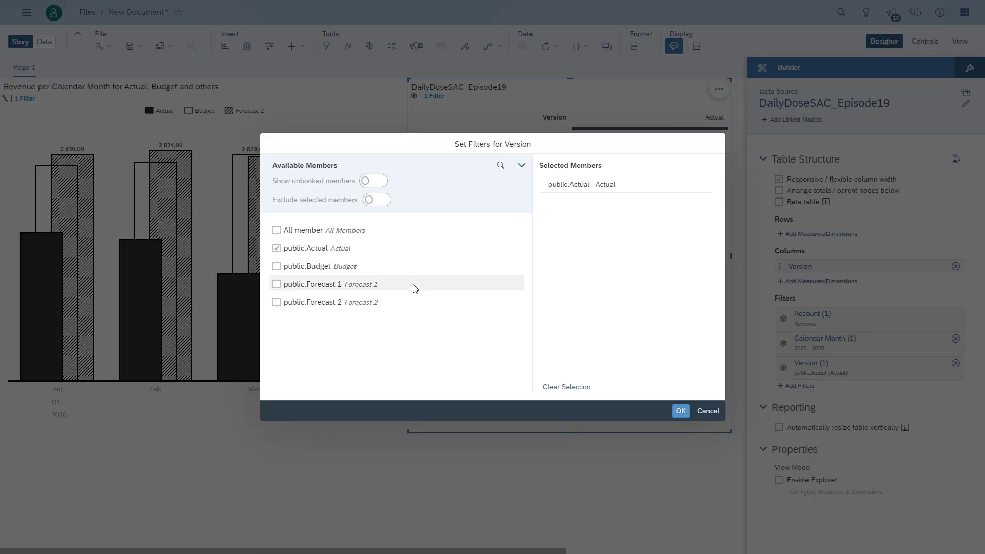
left_click(297, 266)
left_click(296, 284)
left_click(681, 411)
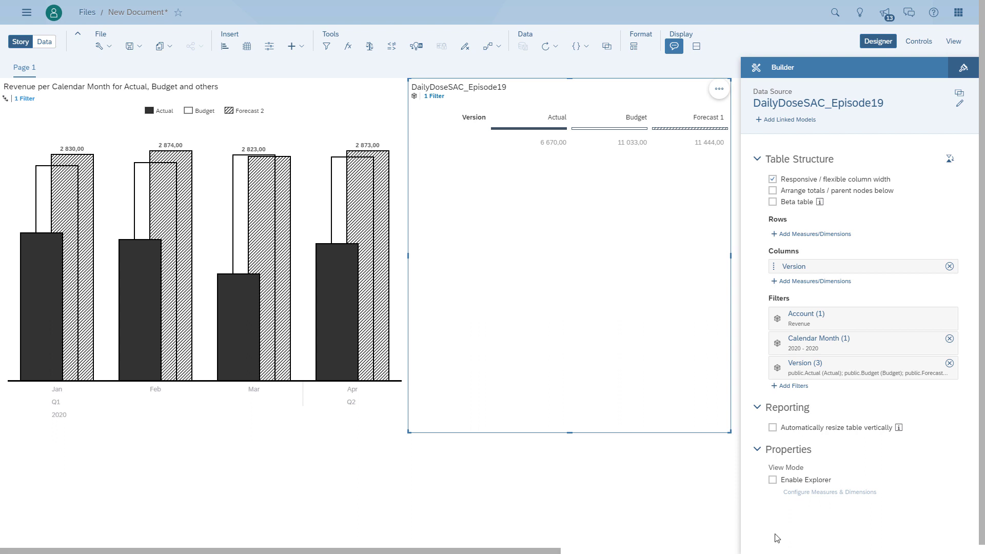
Step: Apply a hatch pattern decoration line under the table's Forecast 1 column header
left_click(963, 69)
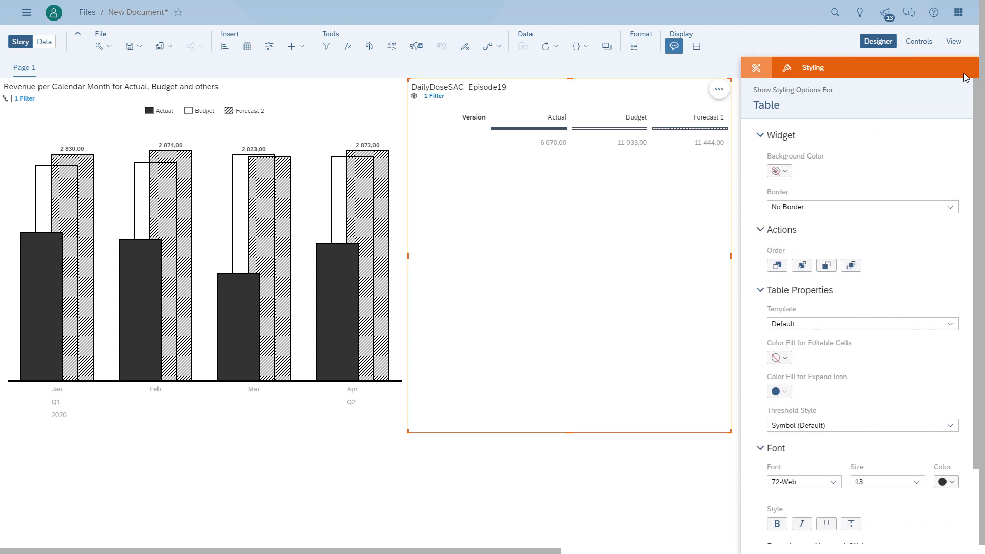
left_click(706, 123)
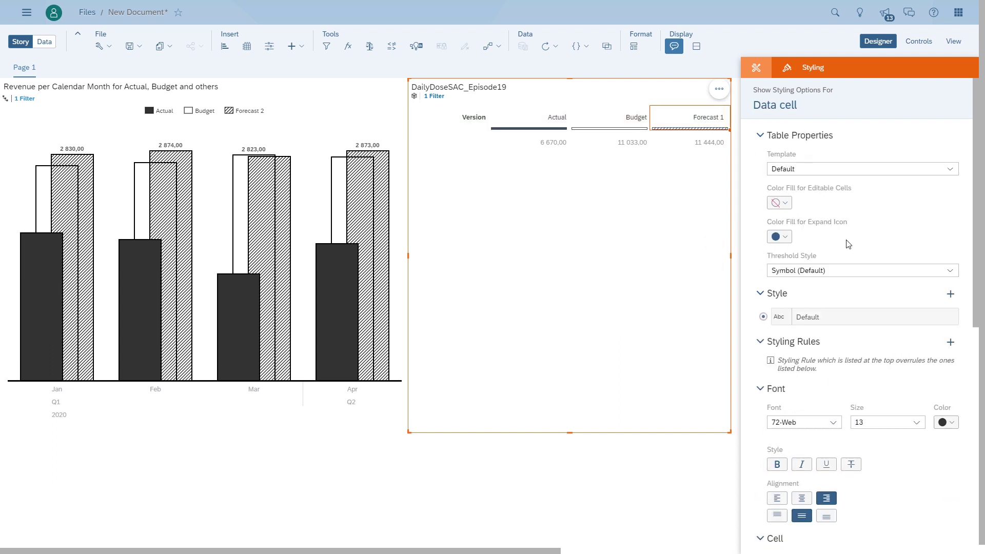
scroll(846, 244, "down", 2)
scroll(843, 245, "down", 3)
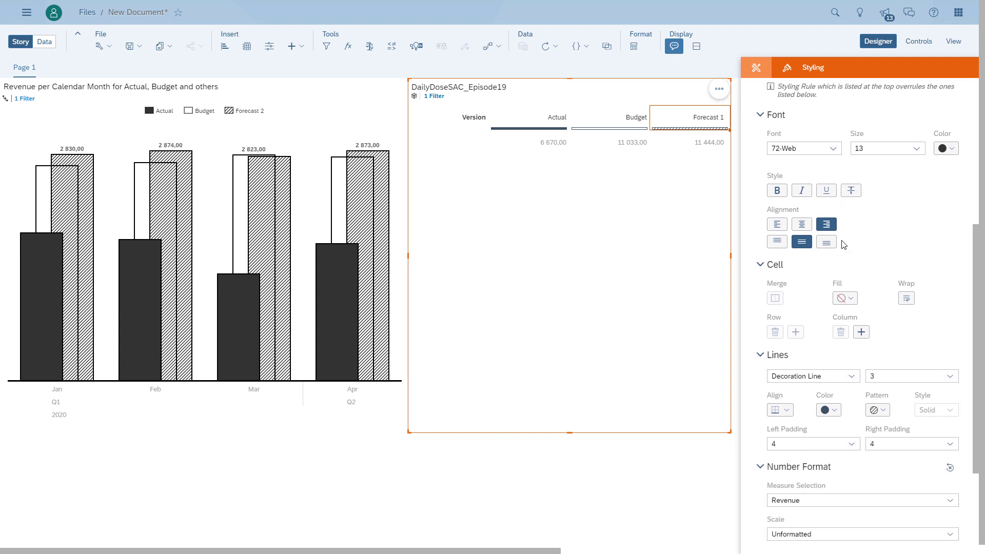
scroll(843, 244, "down", 2)
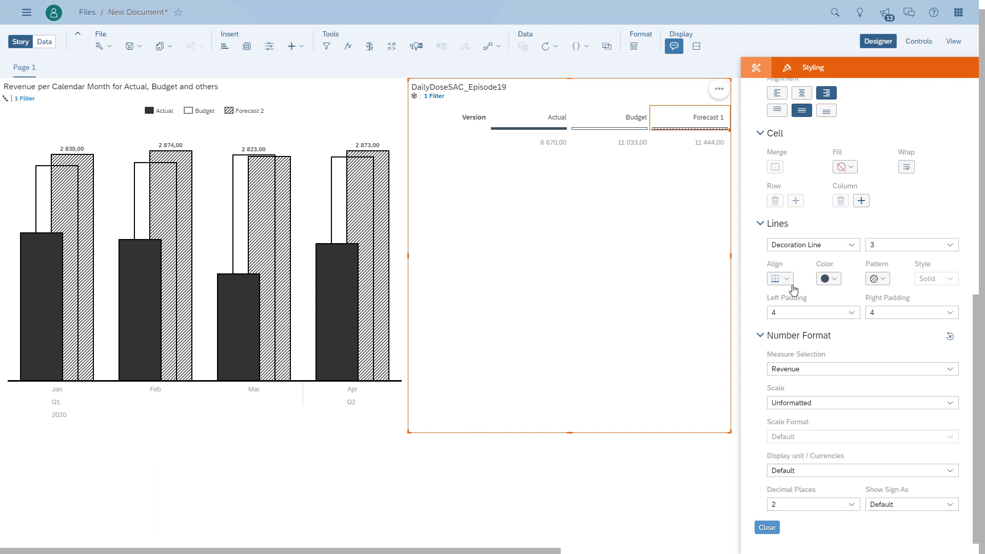
left_click(882, 281)
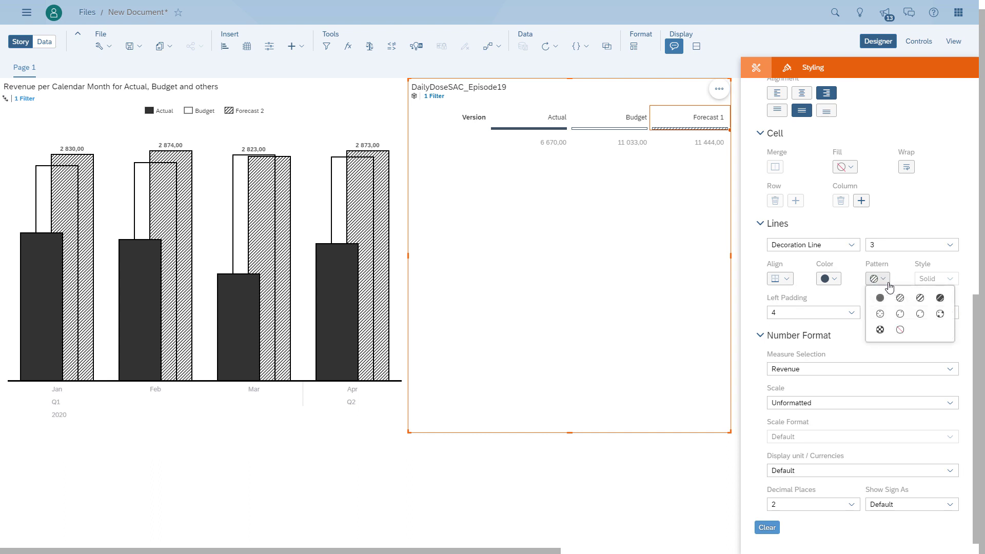
left_click(925, 302)
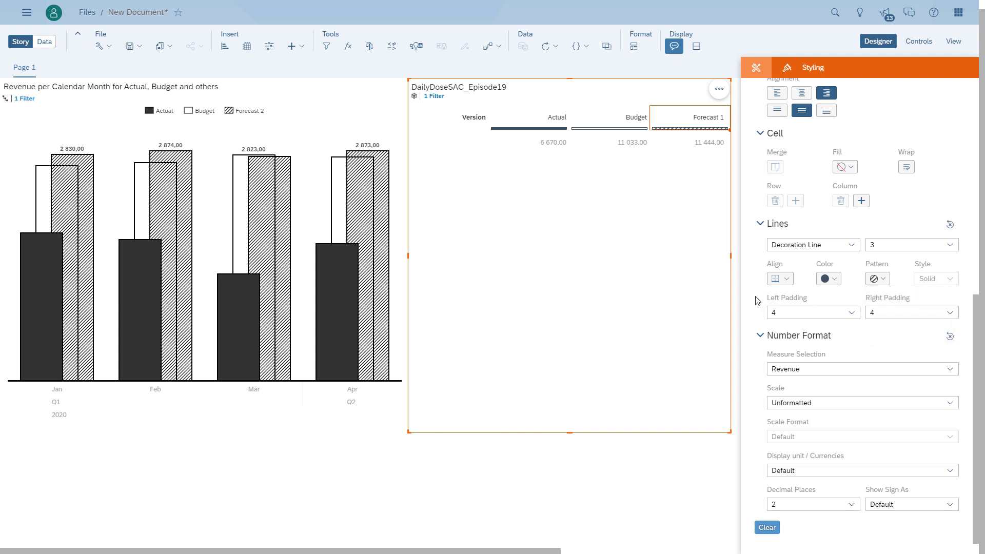
left_click(762, 528)
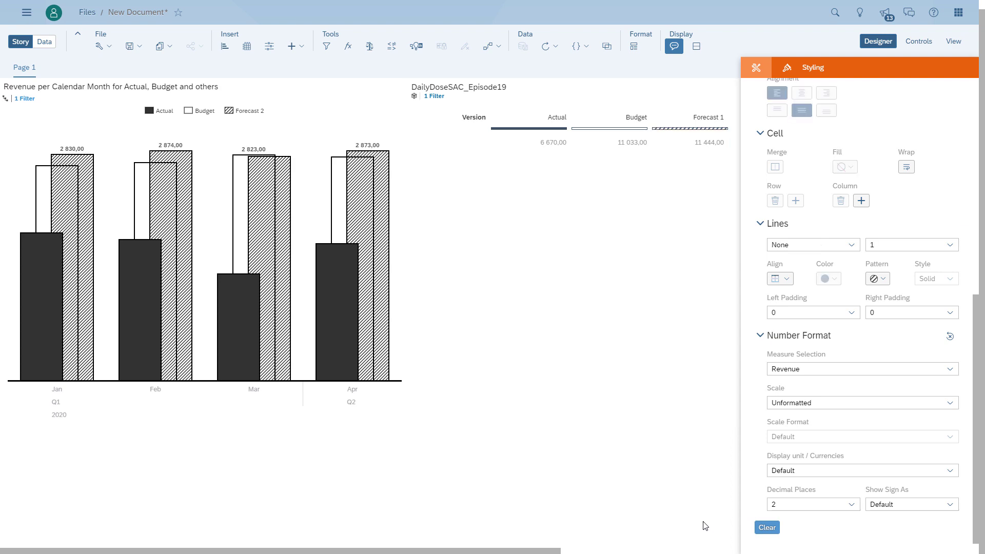